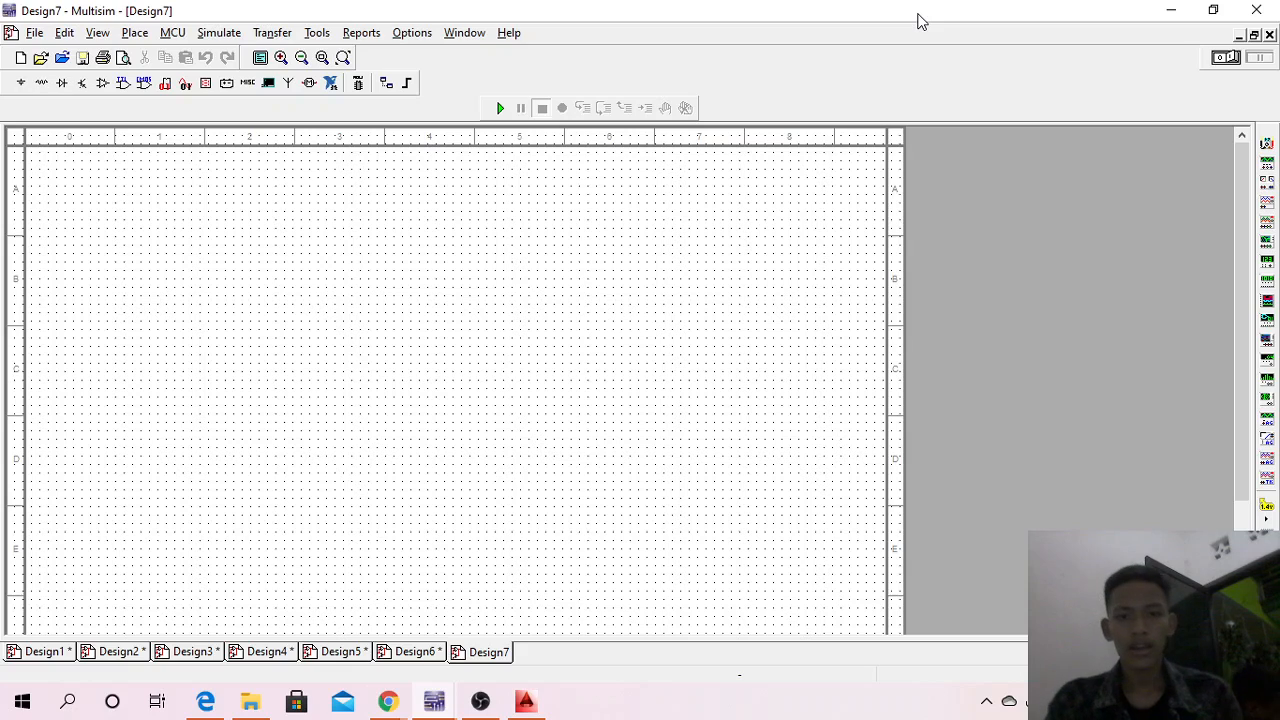
# Step: Place an AC_POWER source from the Sources group near the schematic's left edge in row B
pyautogui.click(20, 86)
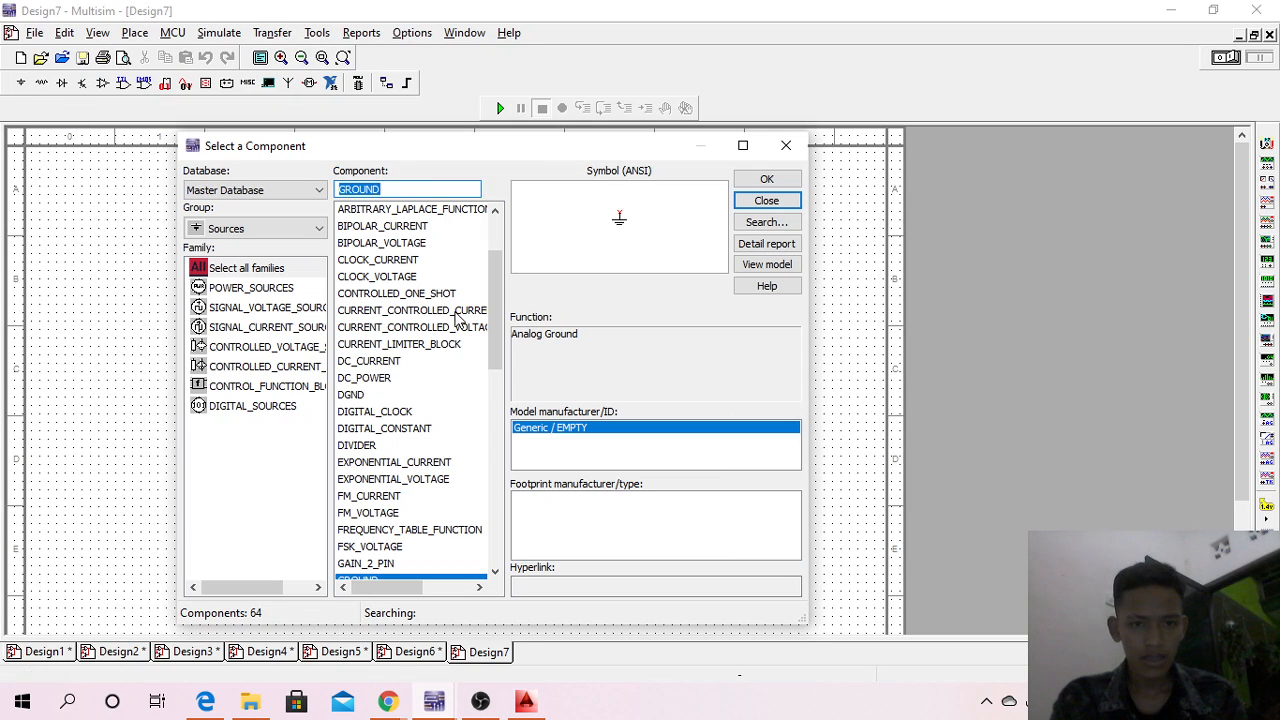
pyautogui.moveTo(493, 295); pyautogui.dragTo(493, 262)
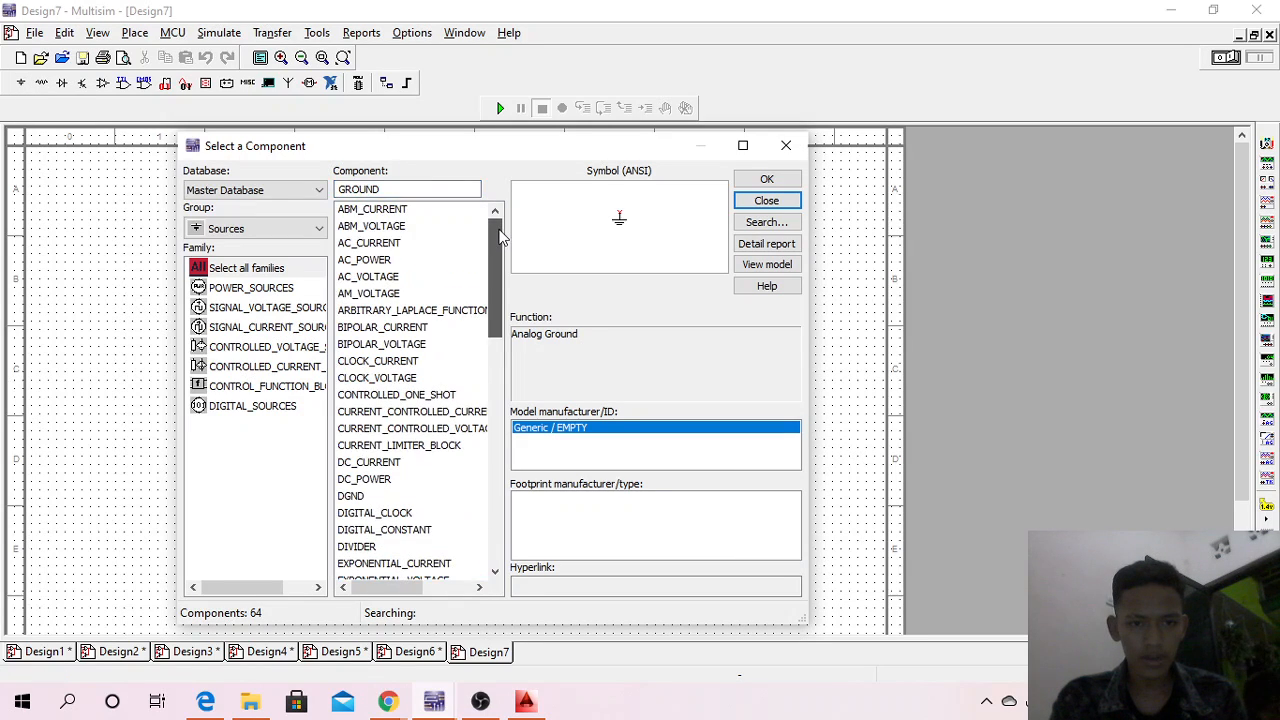
pyautogui.click(405, 260)
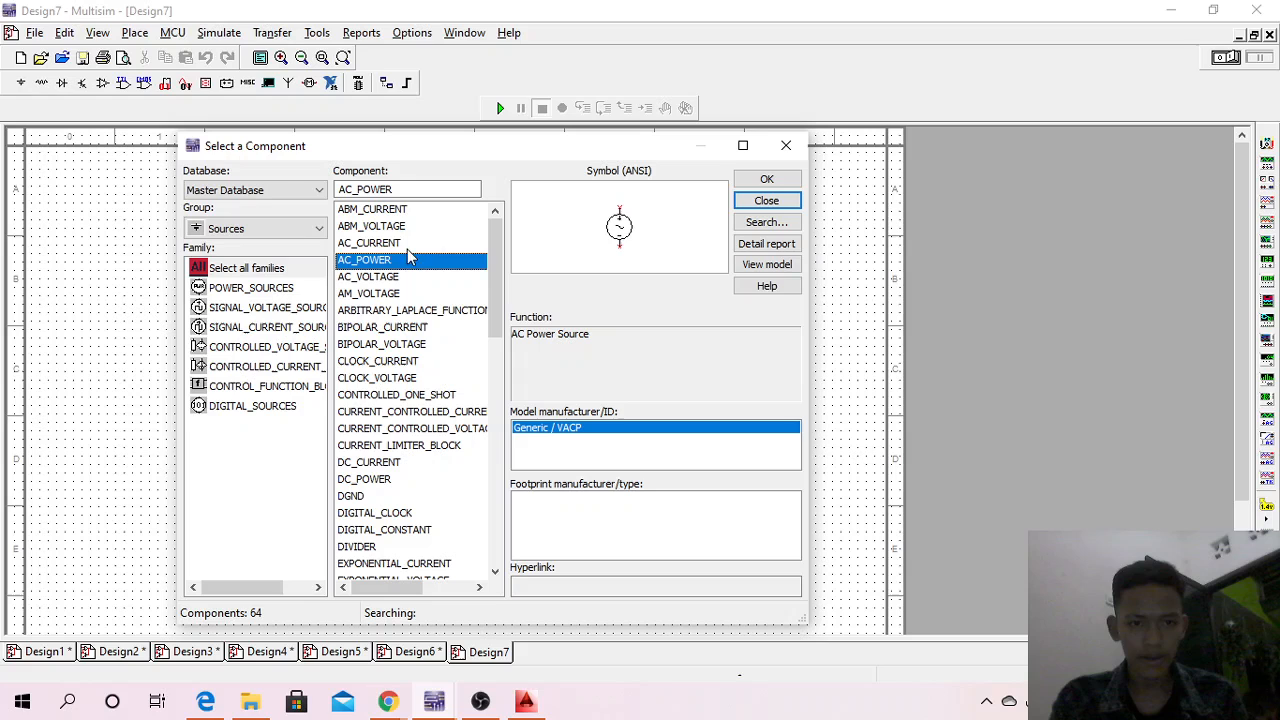
pyautogui.click(765, 180)
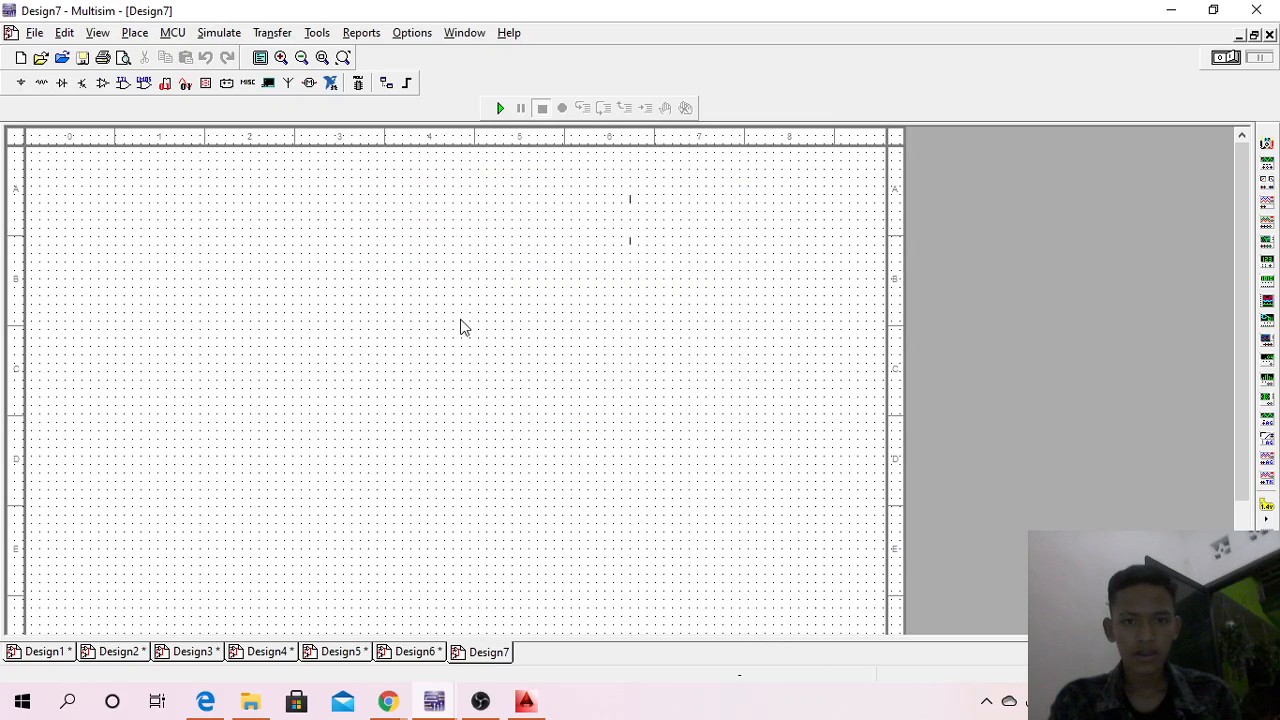
pyautogui.click(58, 348)
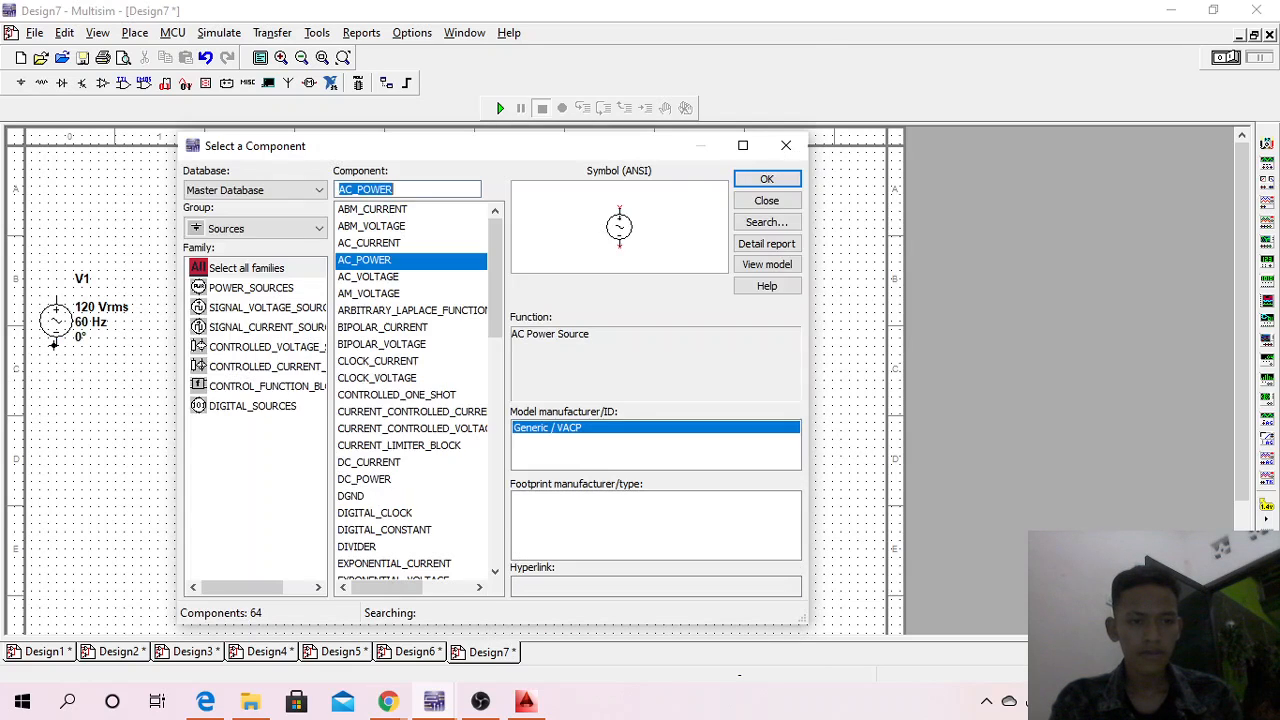
pyautogui.click(766, 203)
# Step: Set the AC power source's RMS voltage to 220 V and its frequency to 50 Hz
pyautogui.click(113, 310)
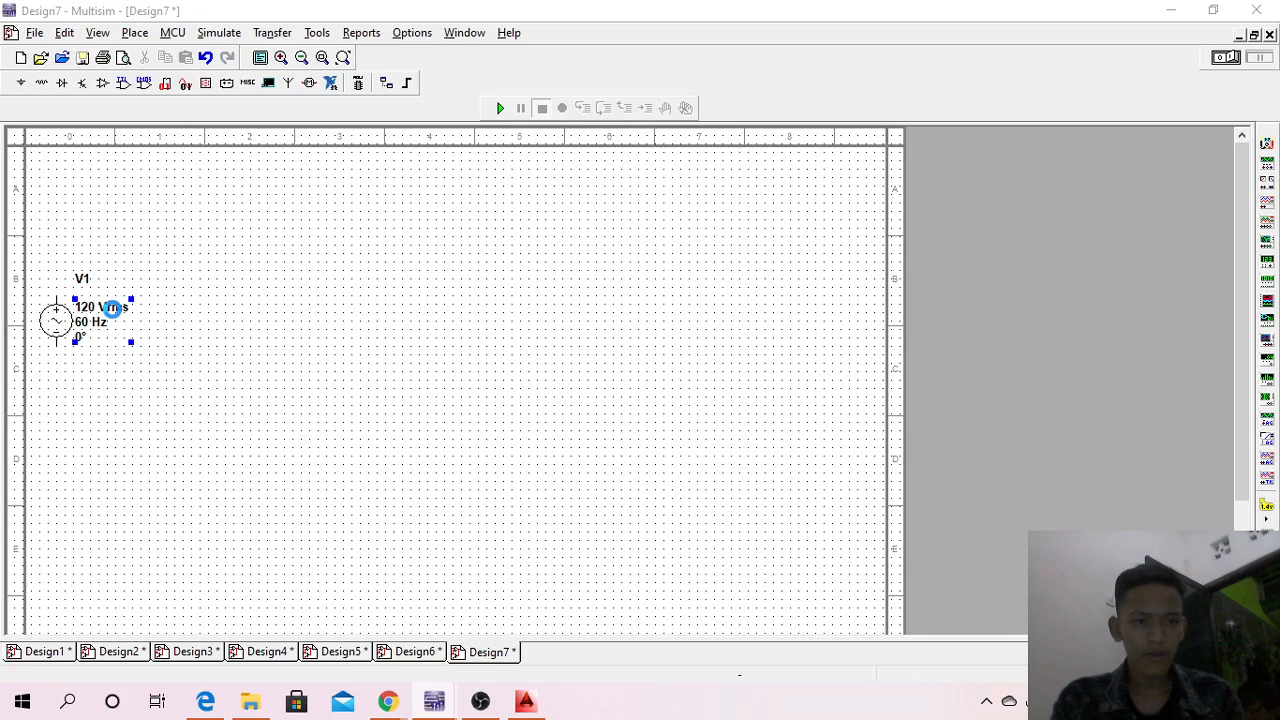
pyautogui.doubleClick(113, 310)
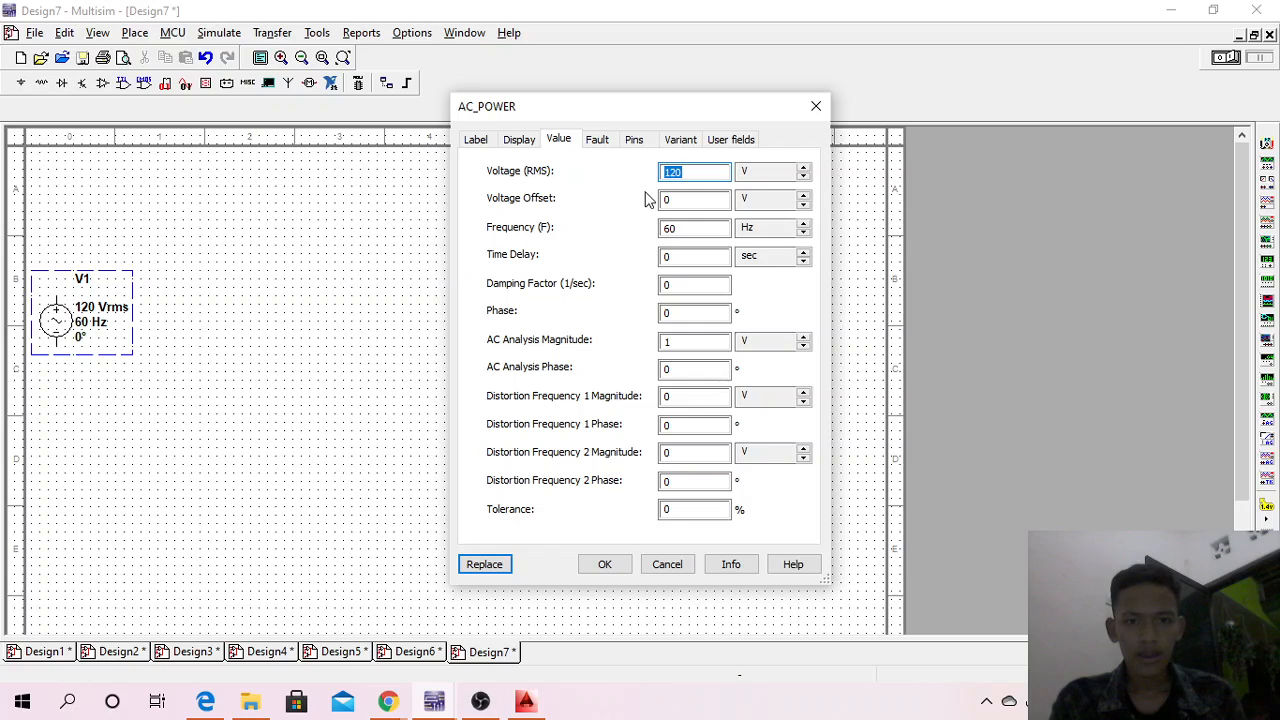
pyautogui.press('BackSpace')
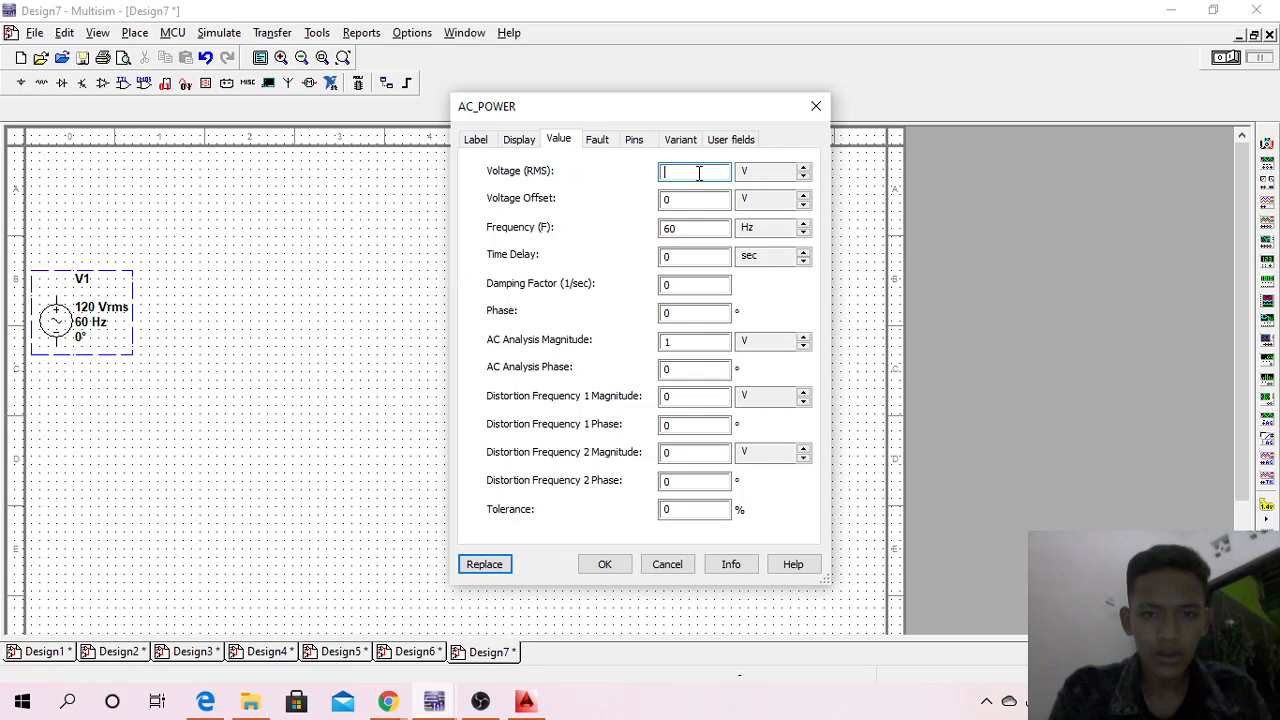
pyautogui.write('220')
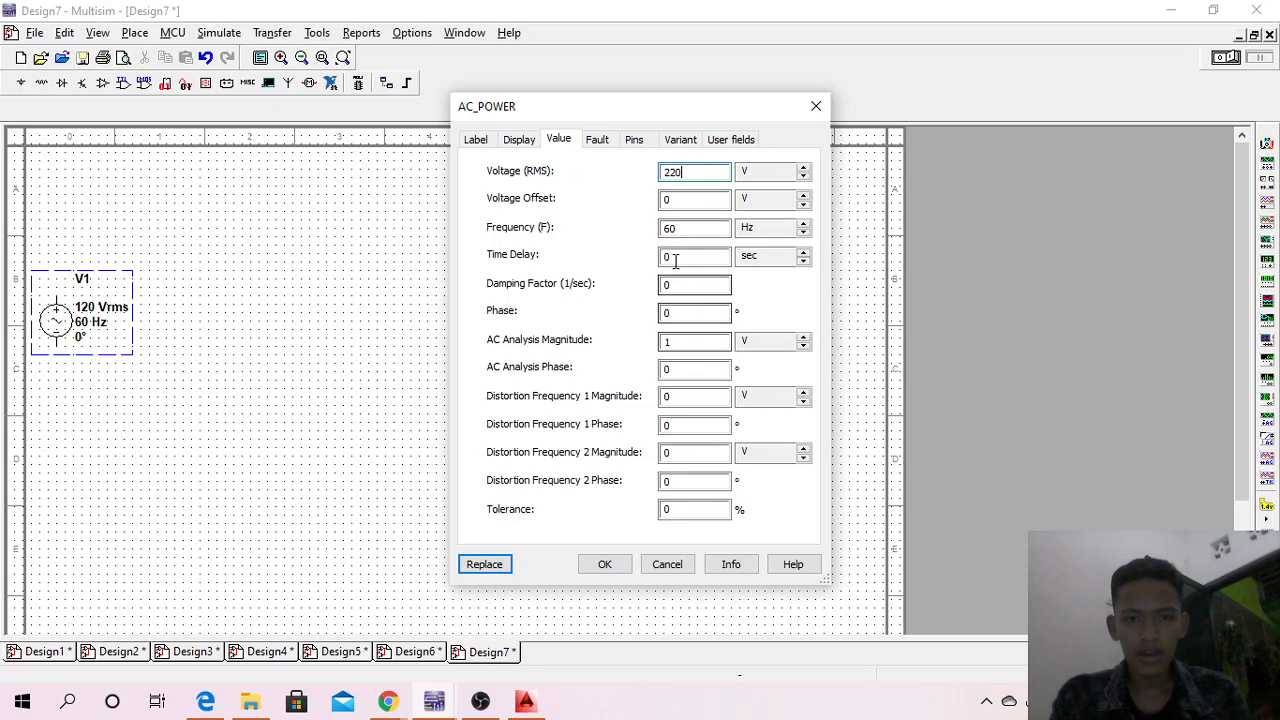
pyautogui.click(686, 229)
pyautogui.press('BackSpace')
pyautogui.press('BackSpace')
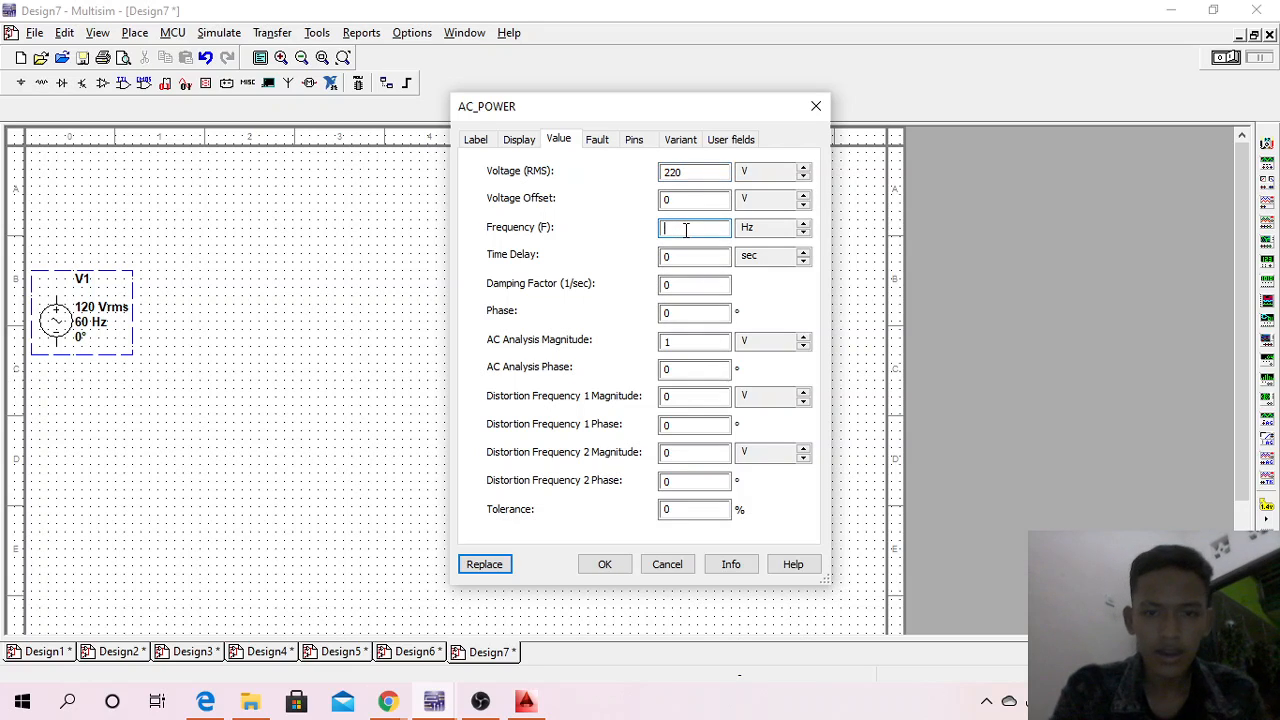
pyautogui.write('50')
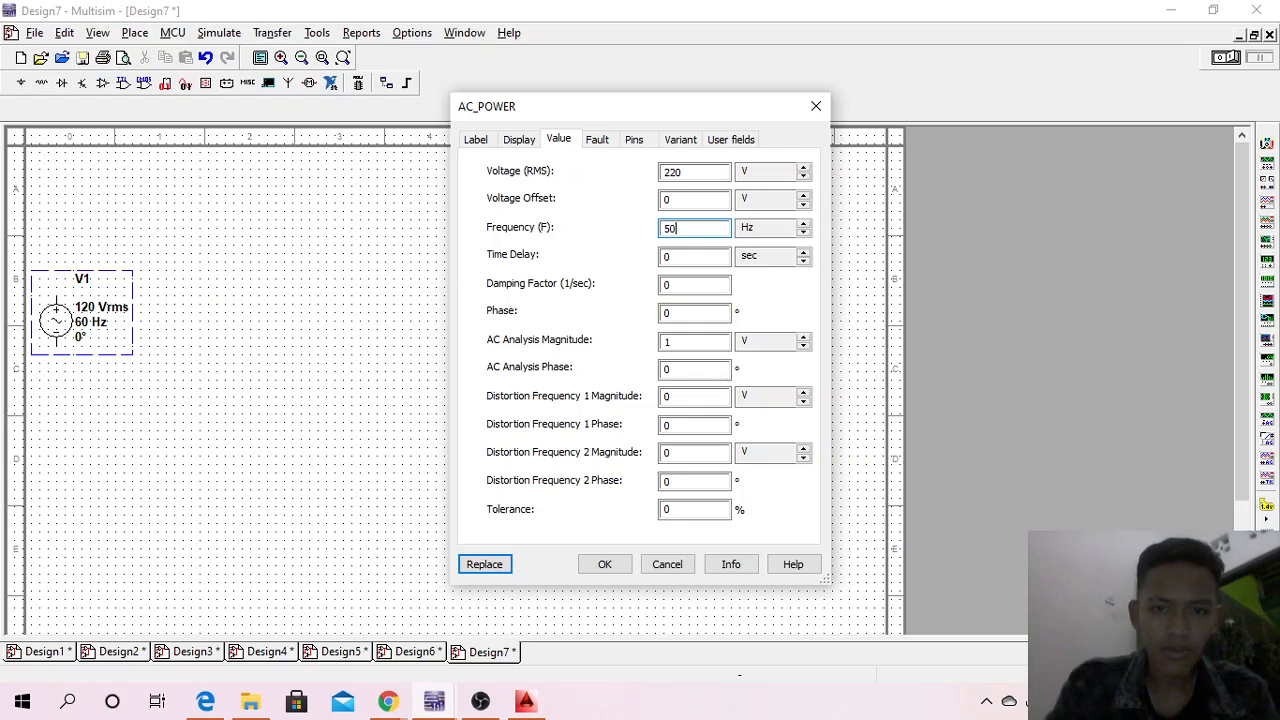
pyautogui.click(600, 566)
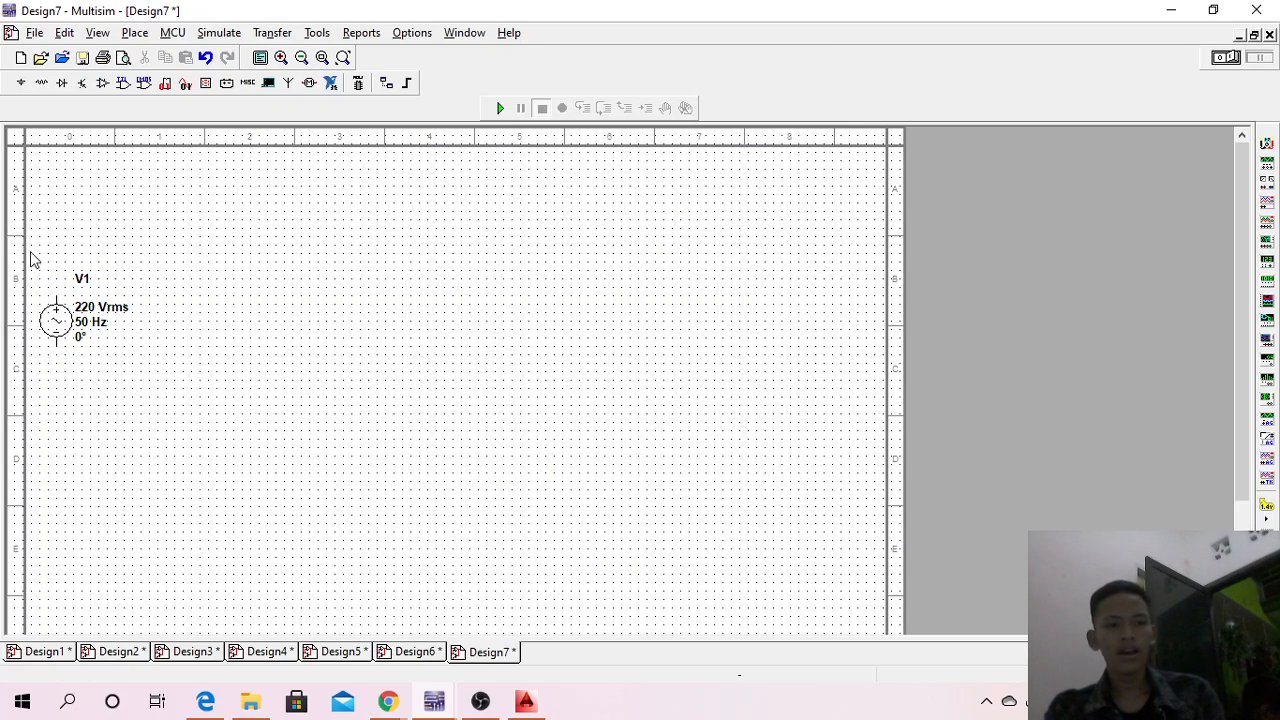
# Step: Place a TS_IDEAL transformer from the Basic group to the right of the AC source
pyautogui.click(41, 88)
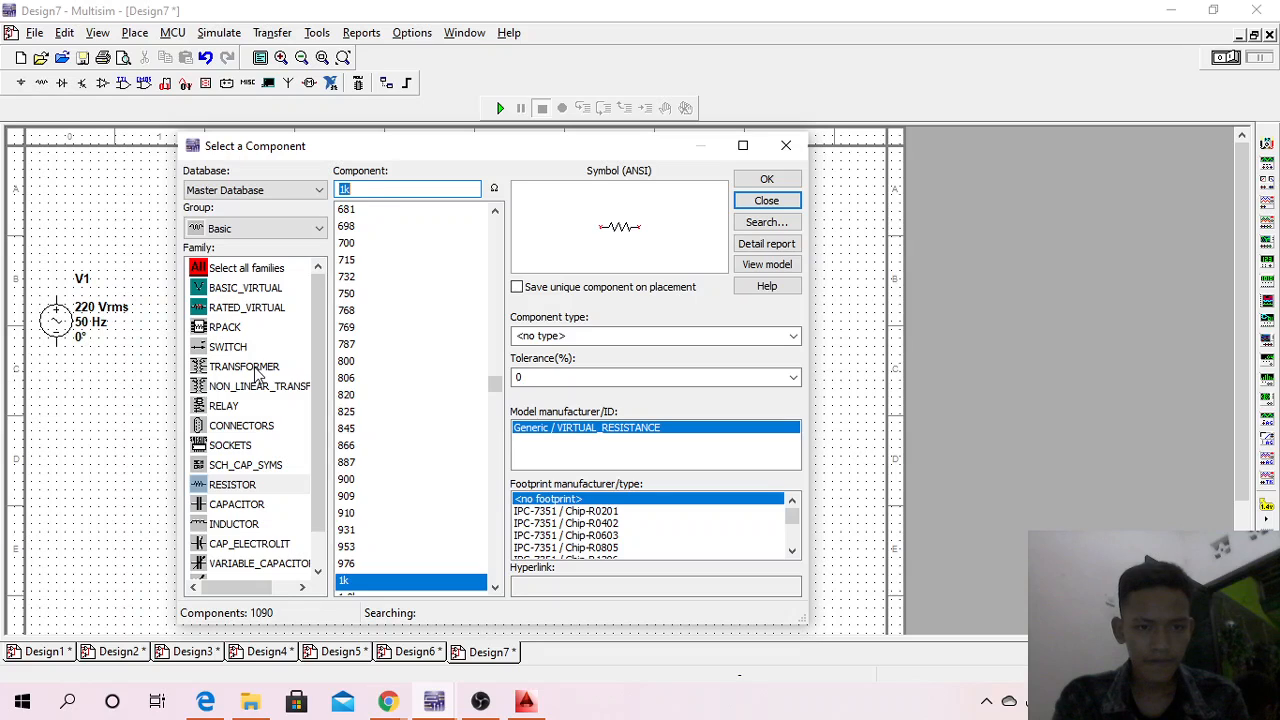
pyautogui.click(256, 370)
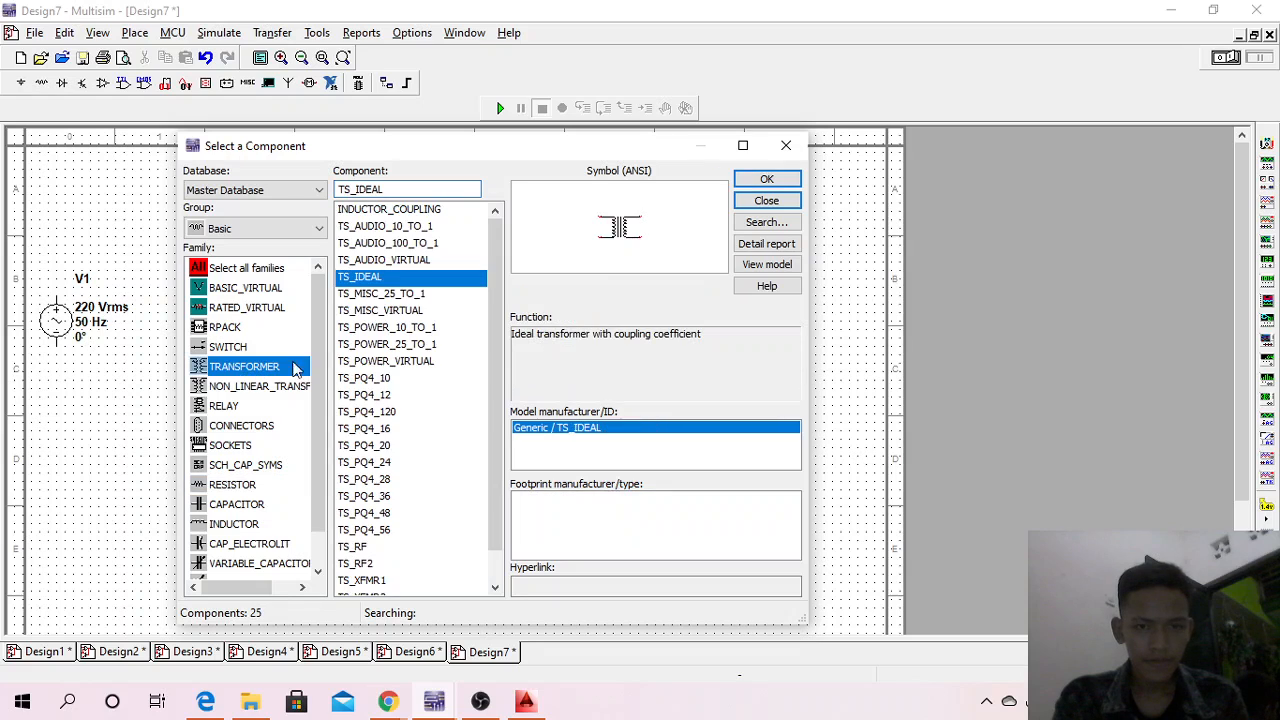
pyautogui.click(766, 178)
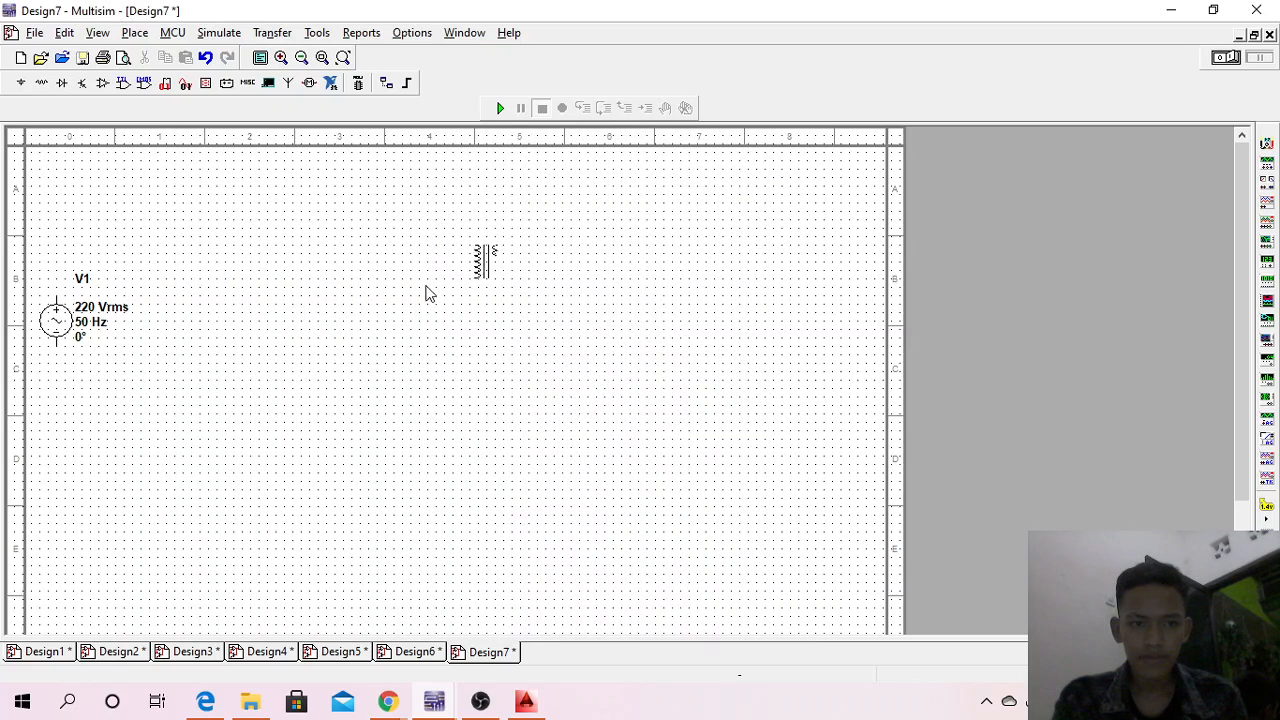
pyautogui.click(236, 348)
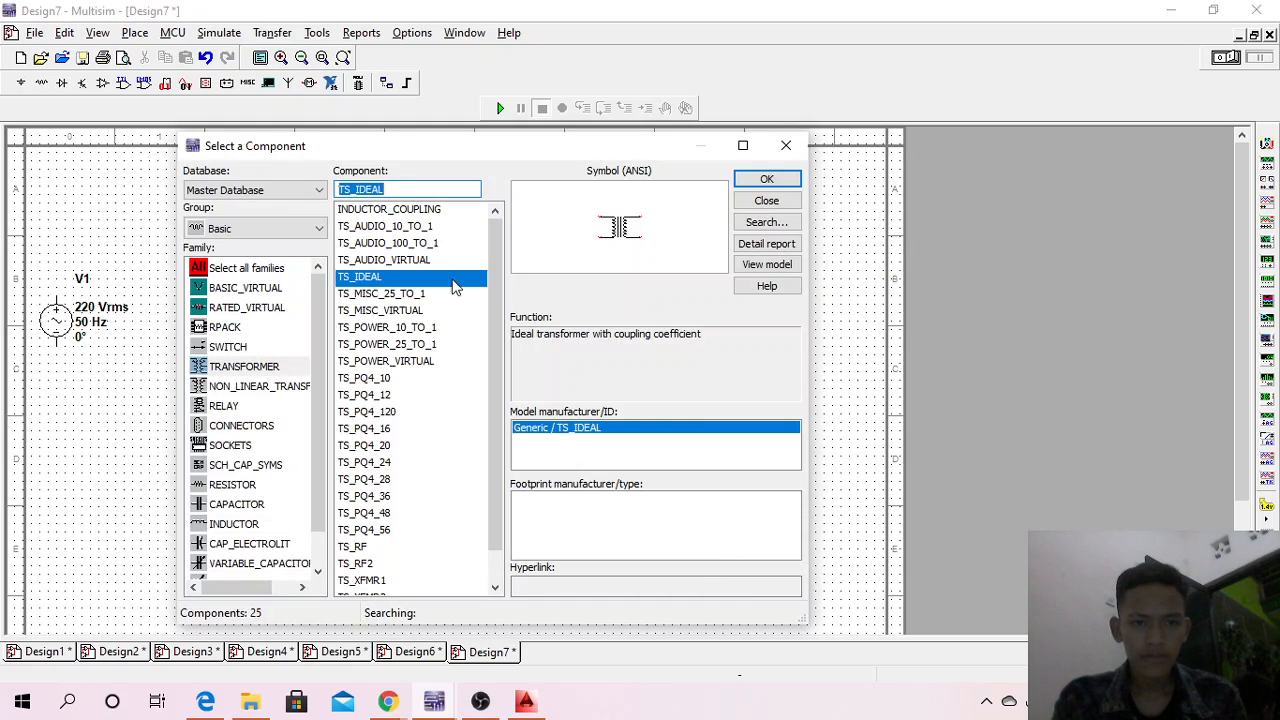
pyautogui.click(770, 203)
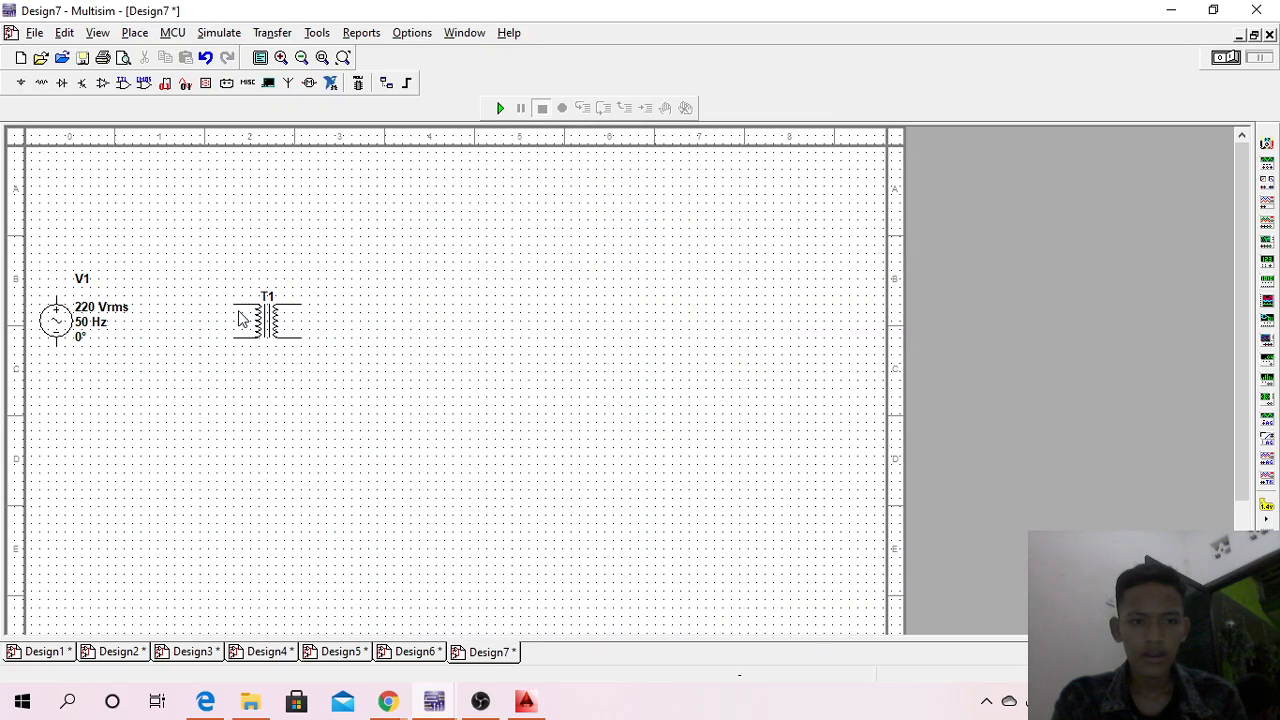
# Step: Set the transformer's secondary coil inductance to 10 mH
pyautogui.doubleClick(240, 318)
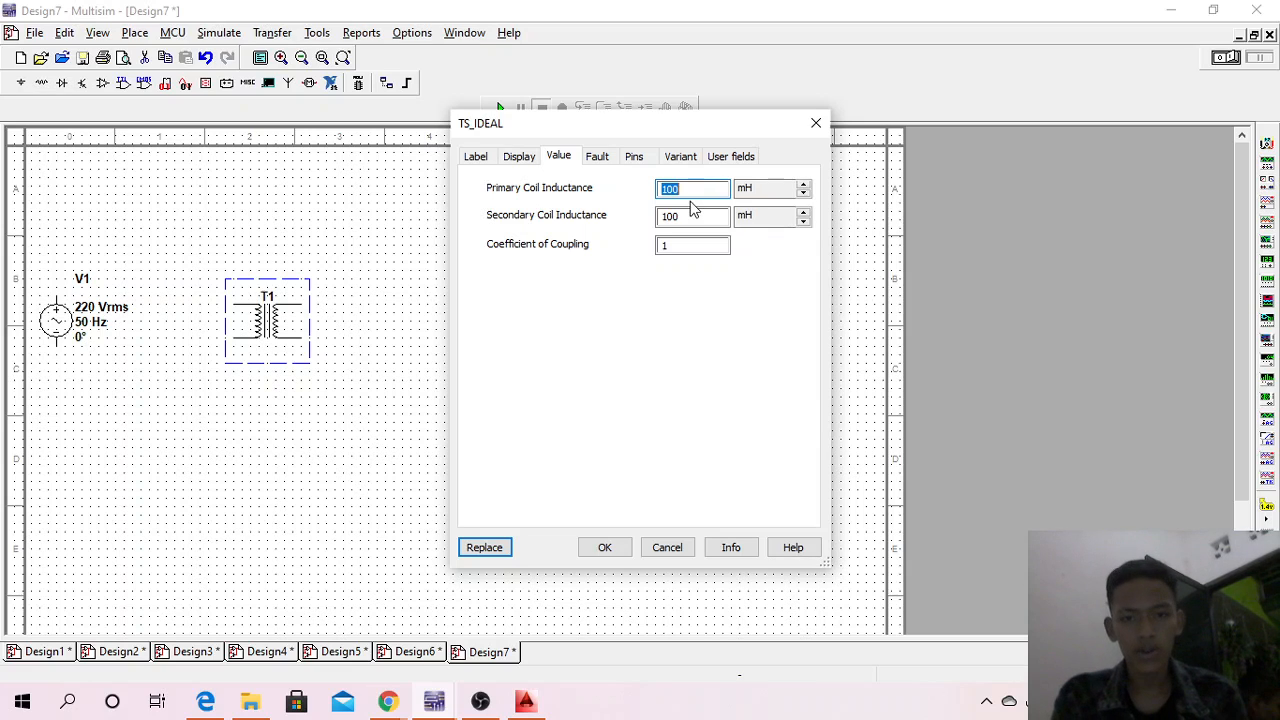
pyautogui.click(690, 214)
pyautogui.press('BackSpace')
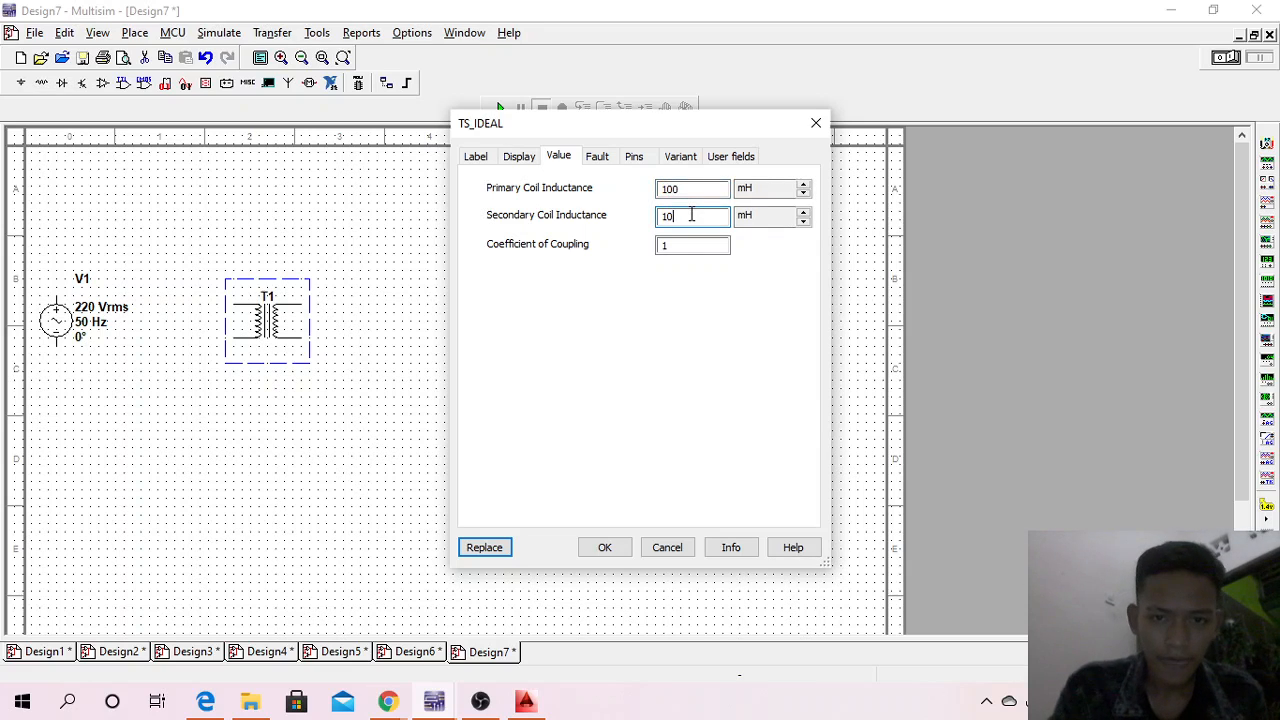
pyautogui.click(604, 550)
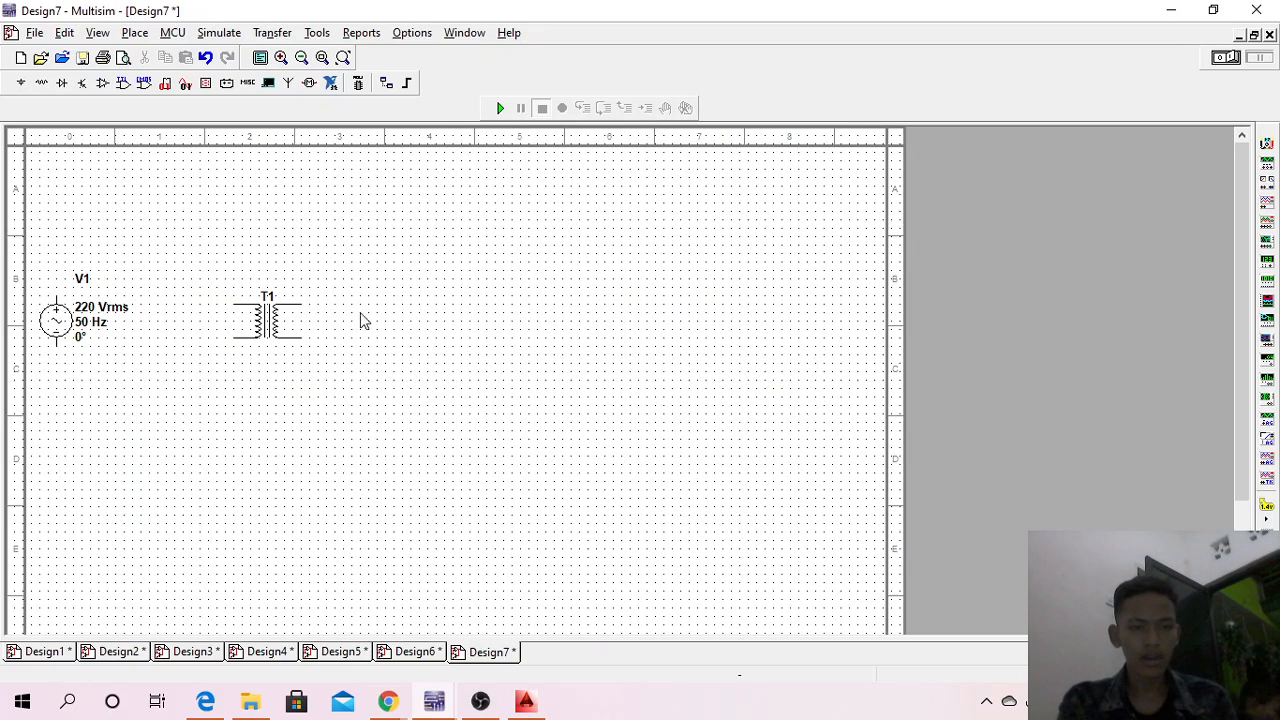
# Step: Place a 1N4007 diode from the Diodes group to the right of the transformer
pyautogui.click(61, 84)
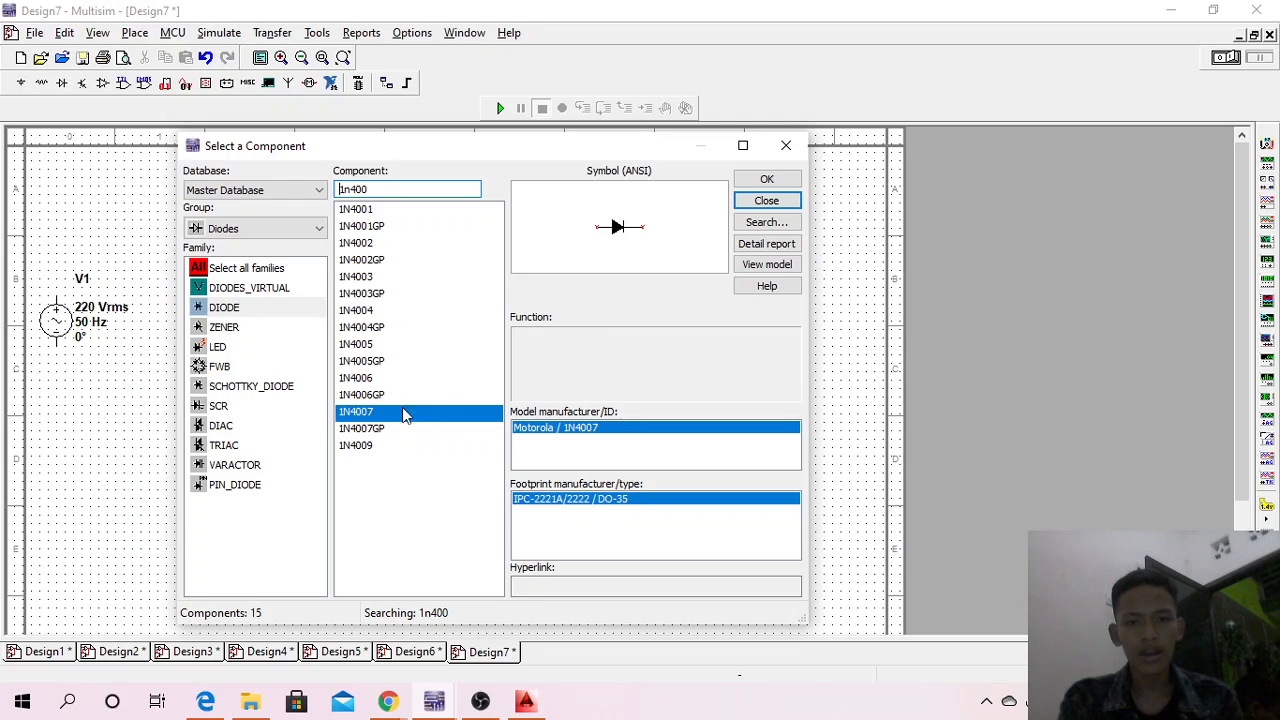
pyautogui.click(763, 183)
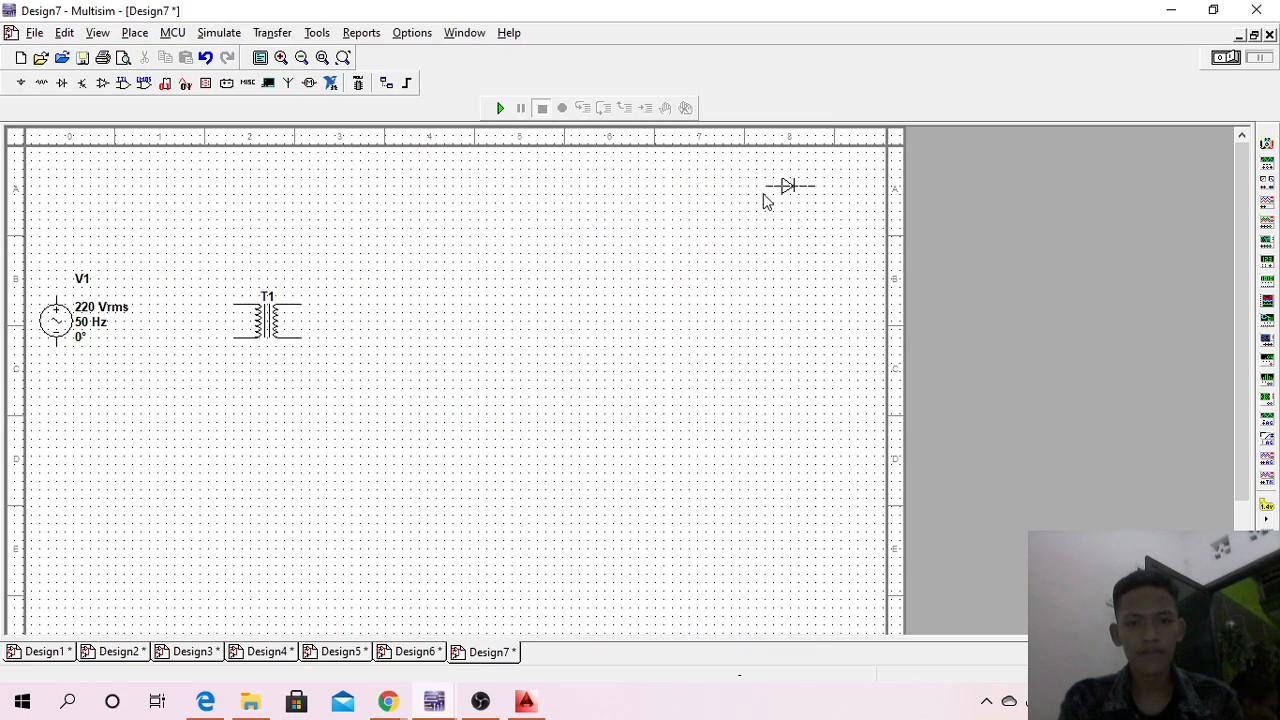
pyautogui.click(415, 317)
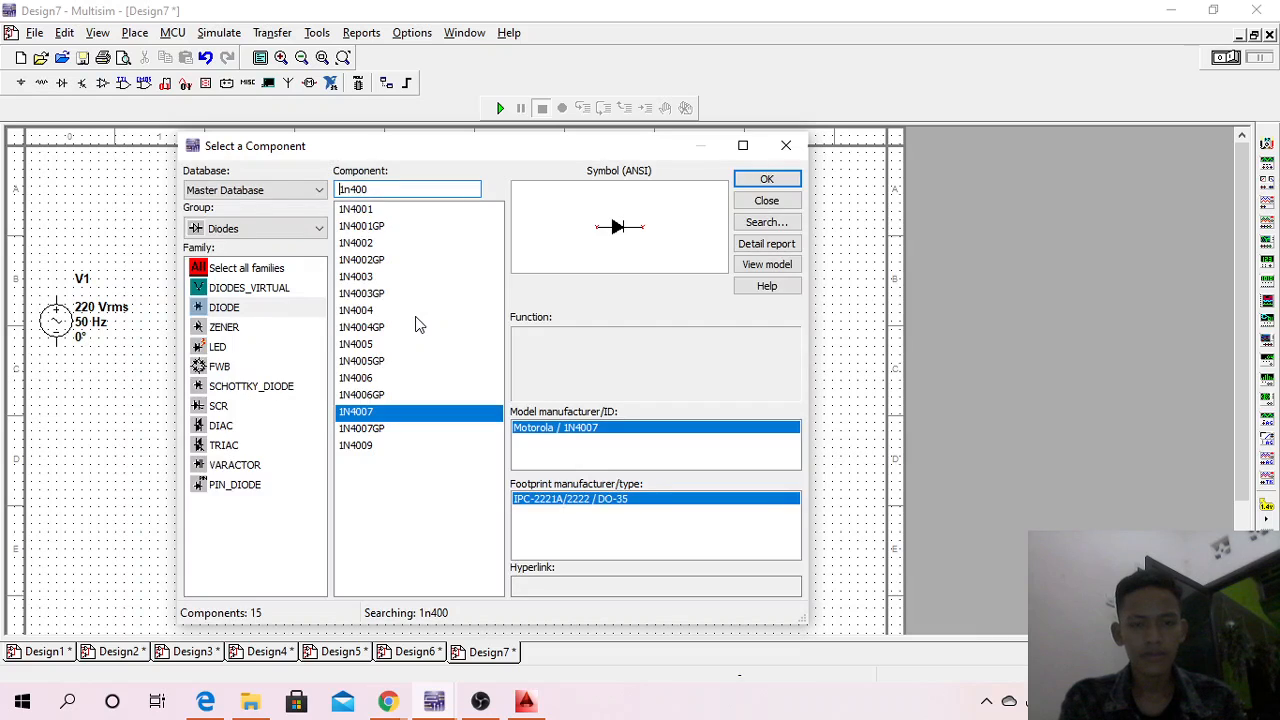
pyautogui.click(752, 203)
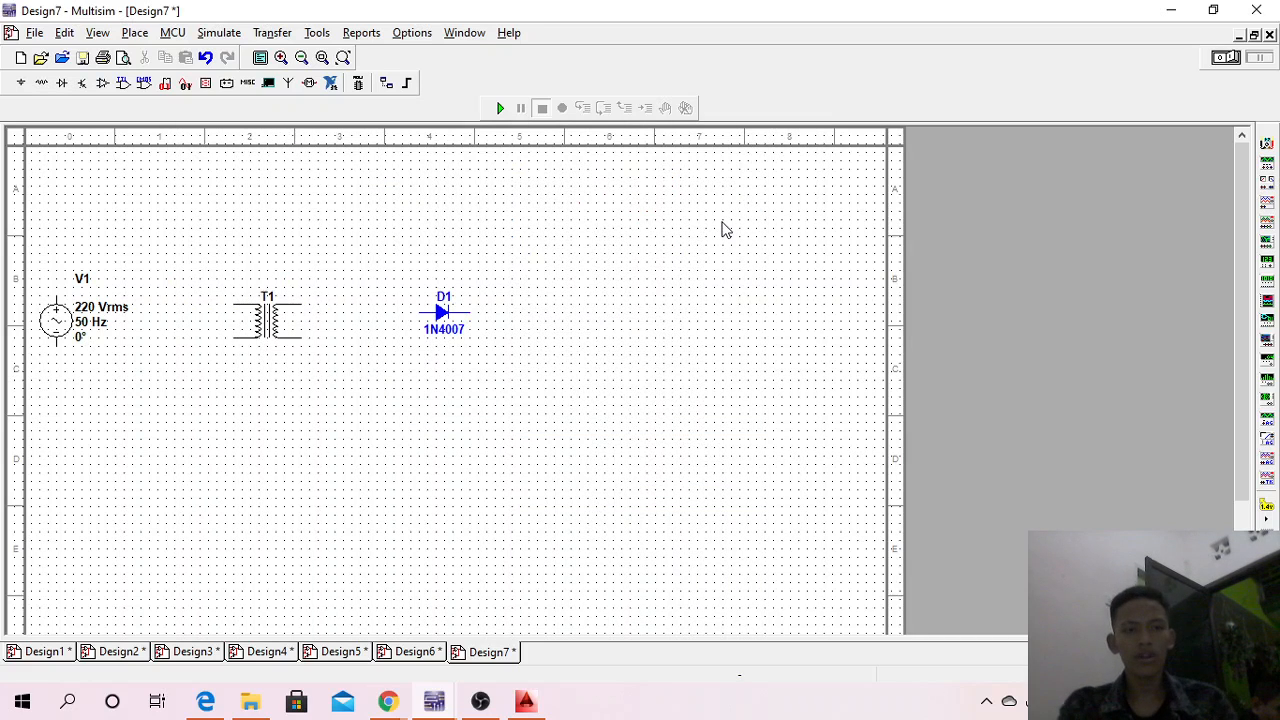
# Step: Place a 1k resistor from the Basic group to the right of the diode
pyautogui.click(40, 85)
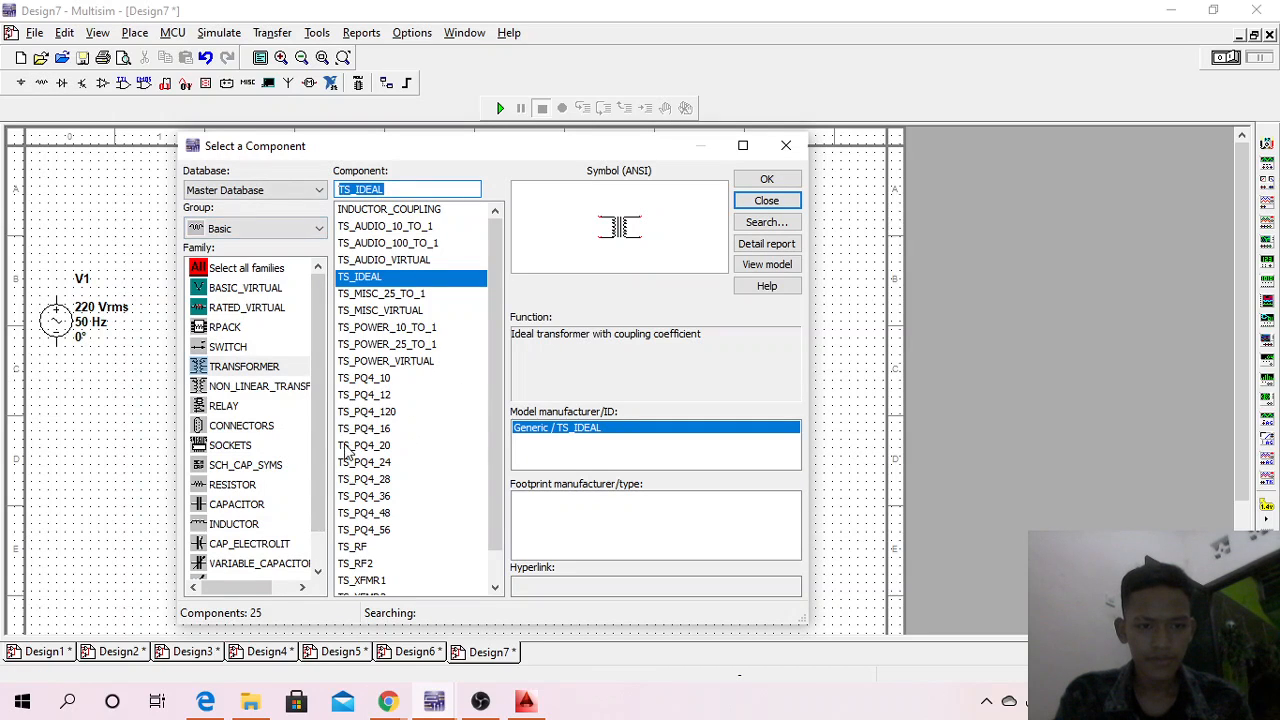
pyautogui.click(274, 483)
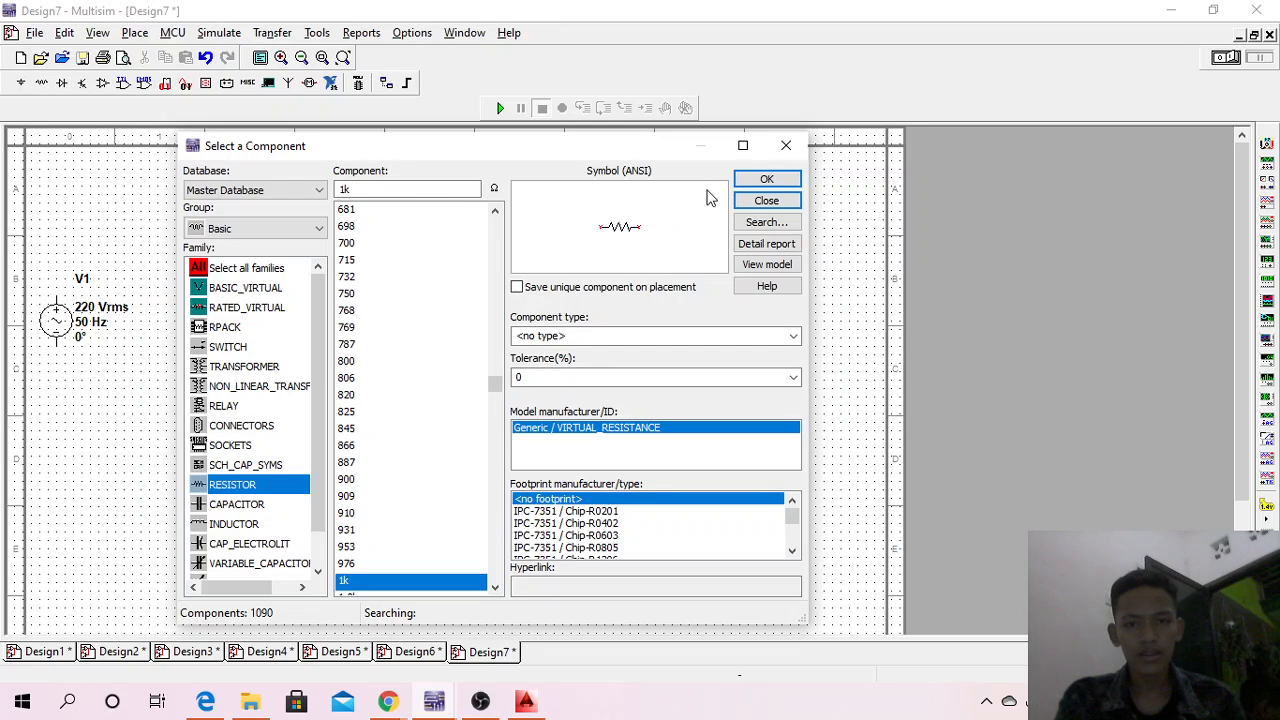
pyautogui.click(762, 182)
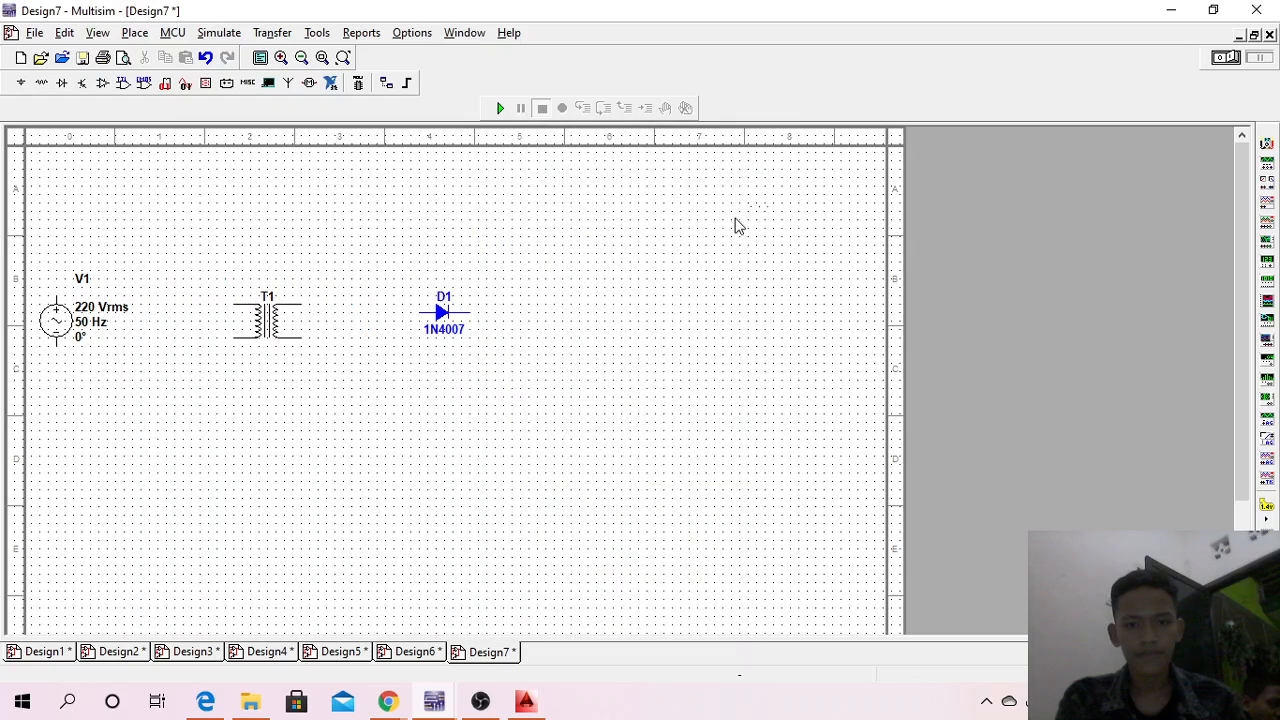
pyautogui.click(580, 320)
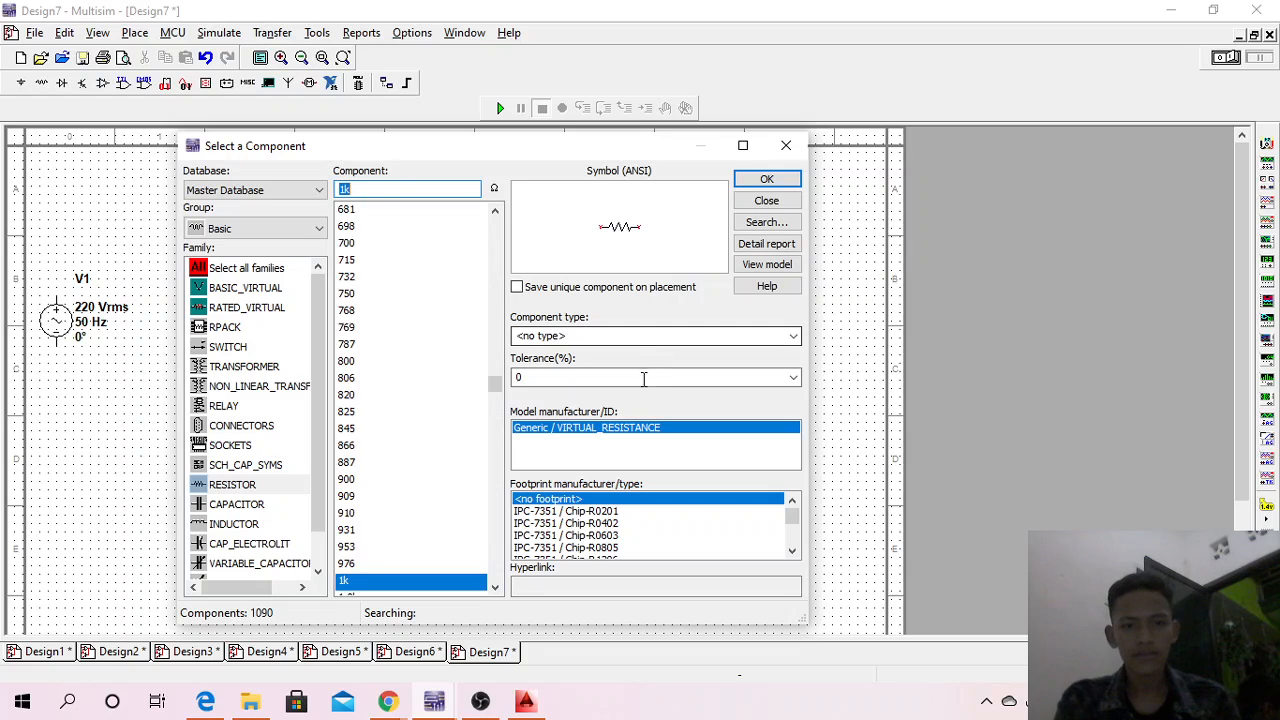
pyautogui.click(758, 200)
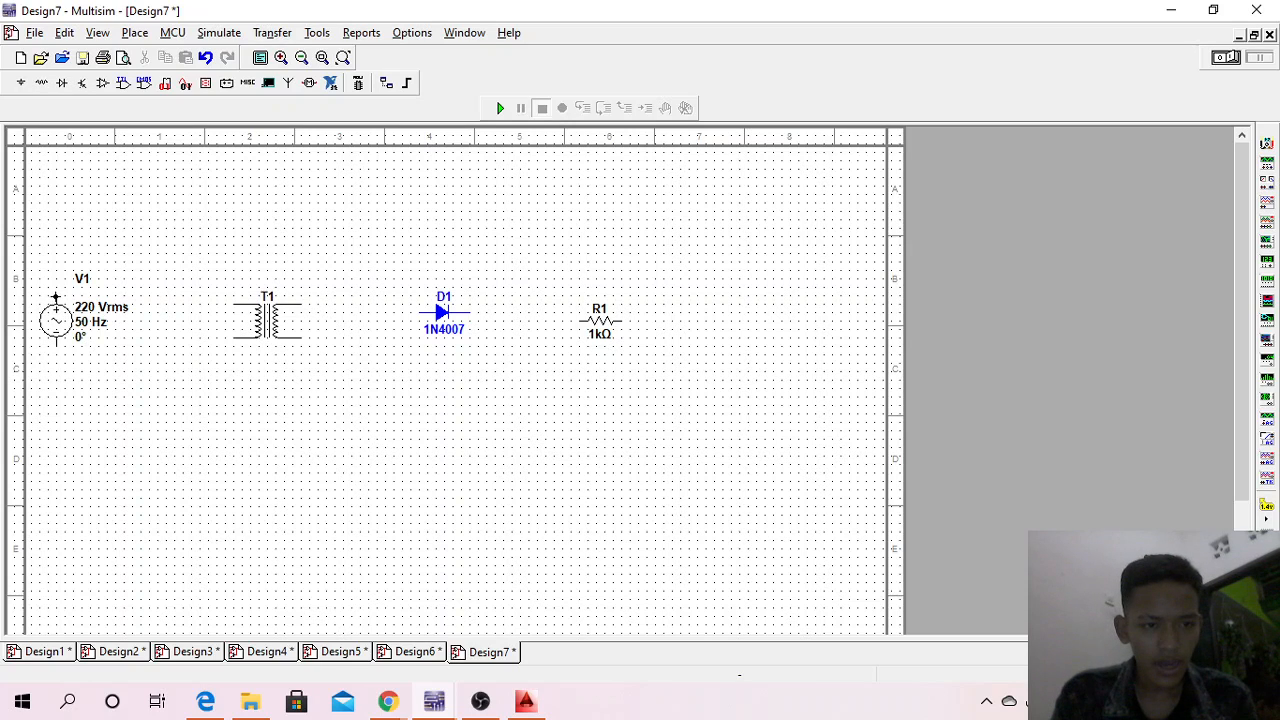
# Step: Wire the AC source's positive terminal to the transformer's upper primary pin, and the upper secondary pin to the diode's anode
pyautogui.click(56, 297)
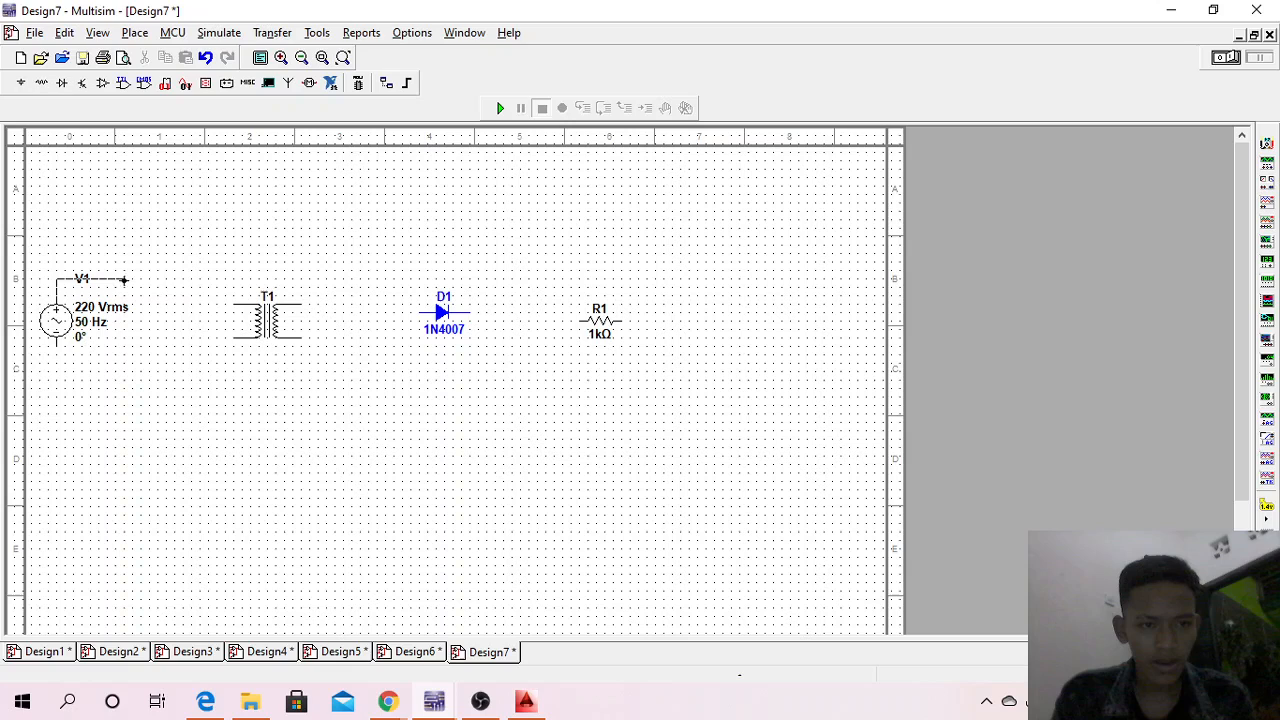
pyautogui.click(235, 305)
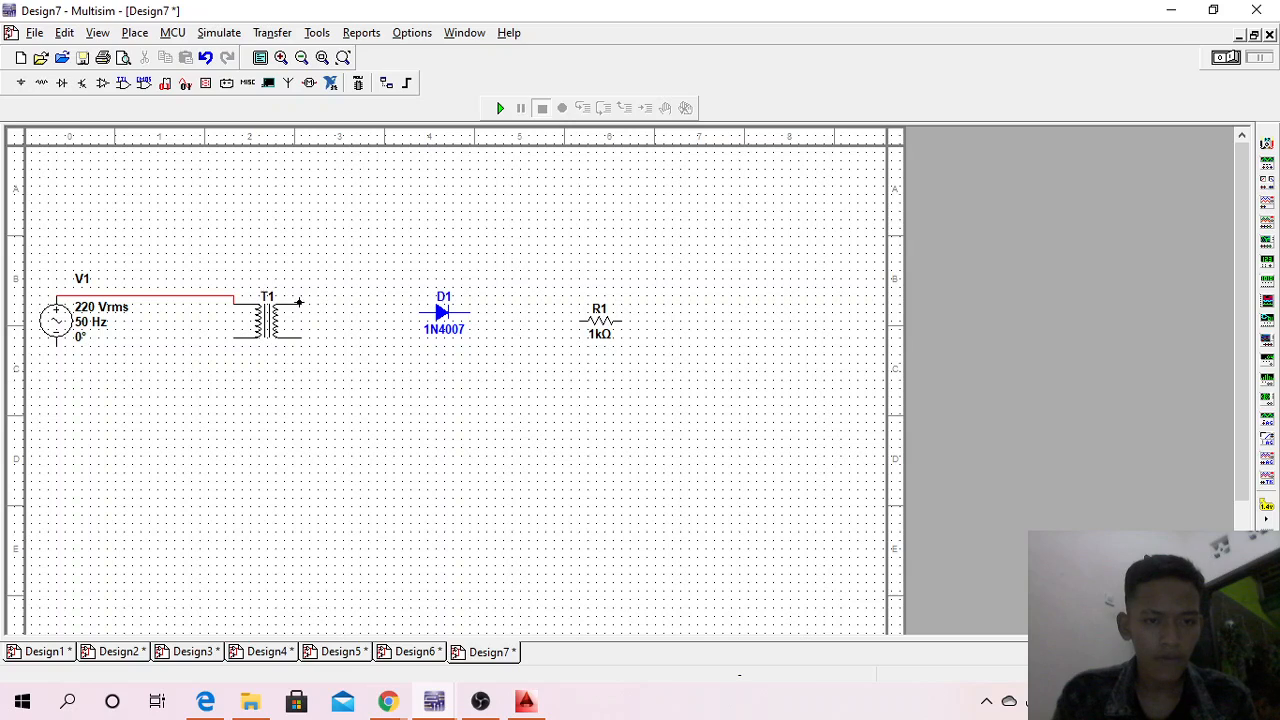
pyautogui.click(307, 285)
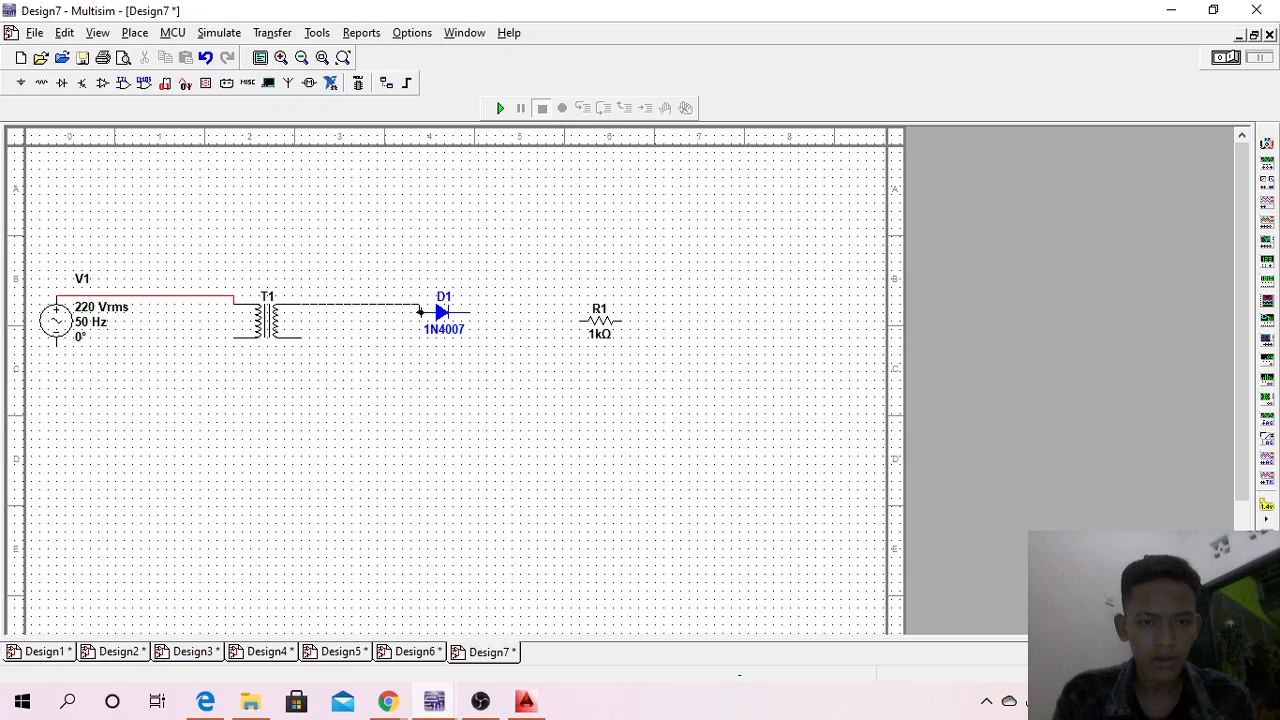
pyautogui.click(421, 312)
# Step: Wire the diode's cathode to the left terminal of the resistor
pyautogui.click(468, 319)
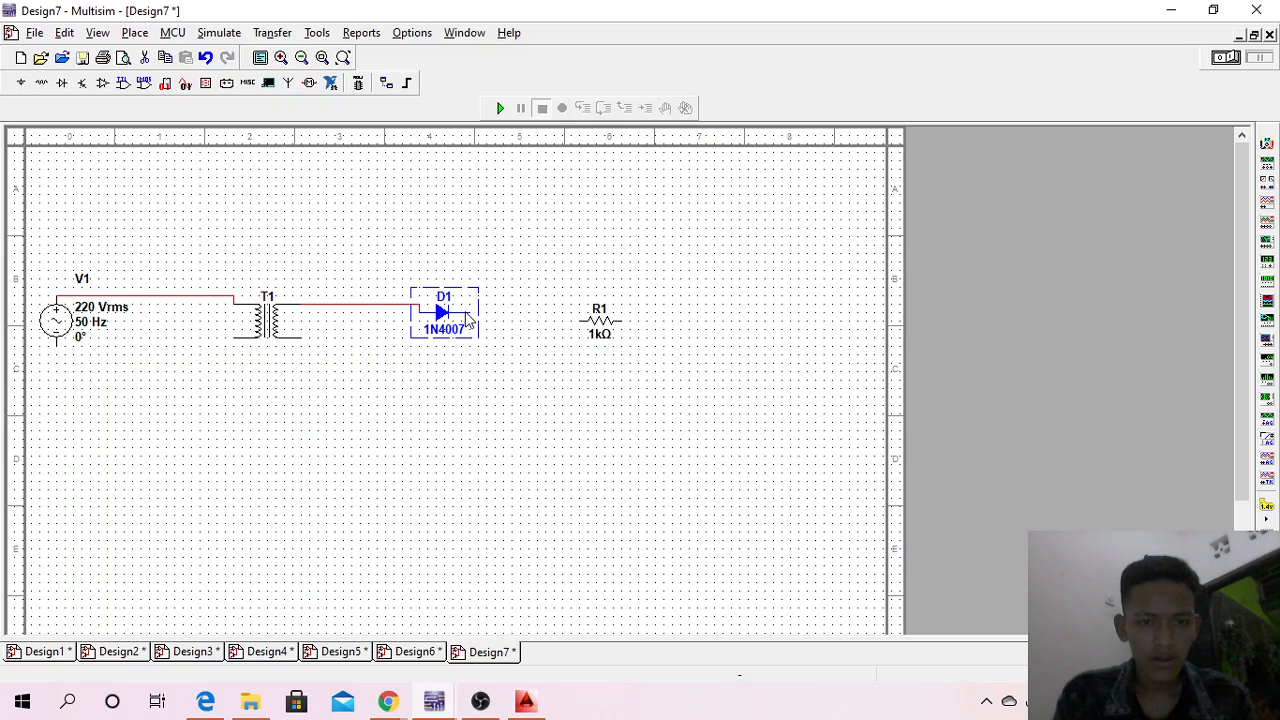
pyautogui.click(467, 307)
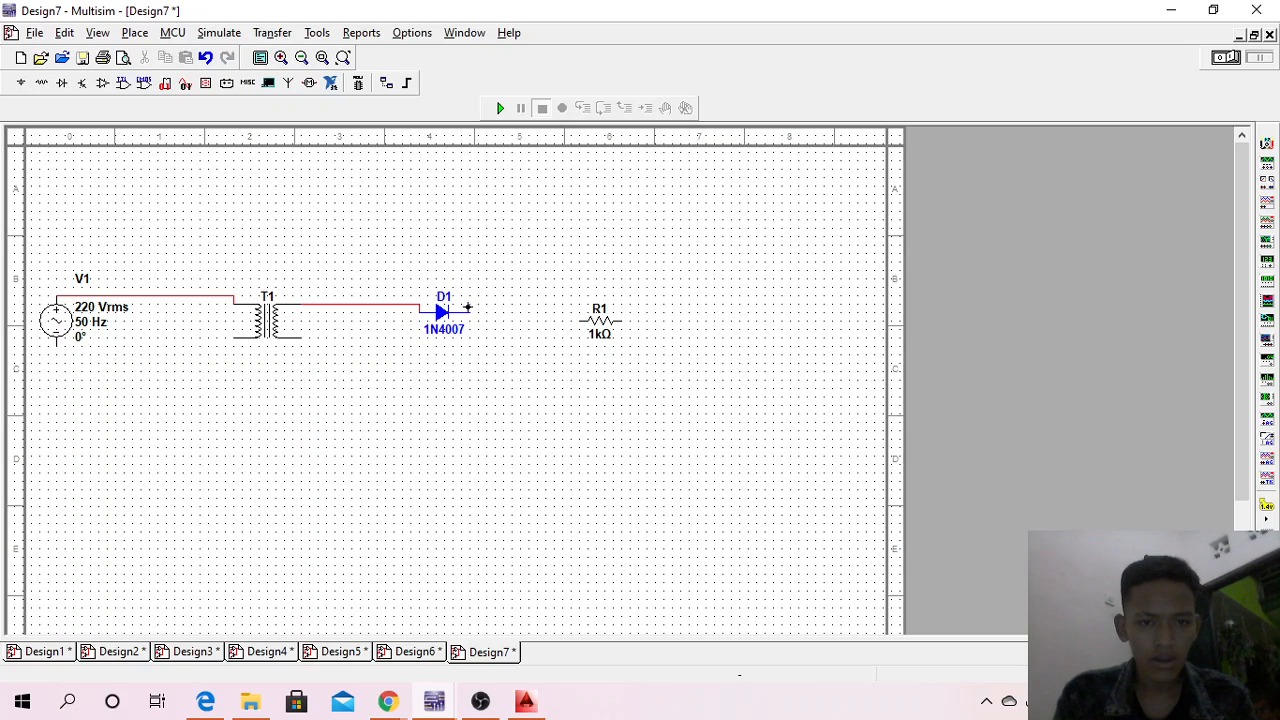
pyautogui.click(577, 321)
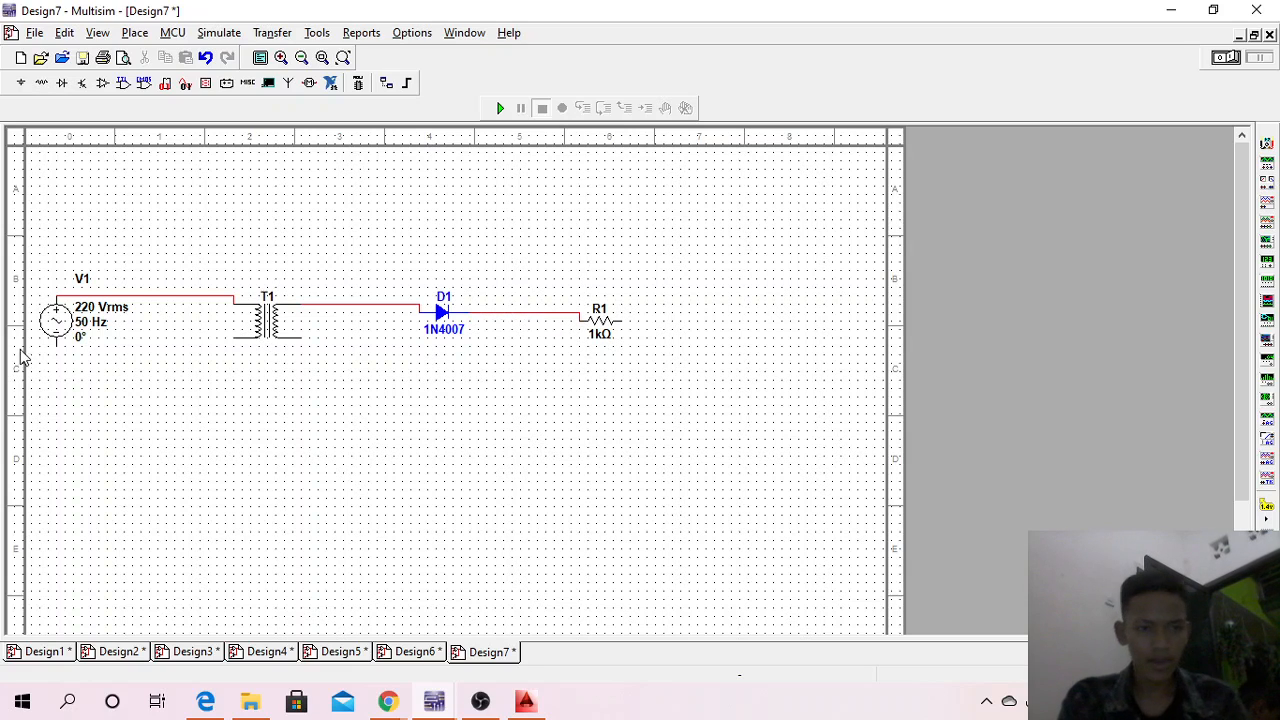
# Step: Wire the AC source's negative terminal to the transformer's lower primary pin, and the lower secondary pin to the resistor's right terminal
pyautogui.click(56, 342)
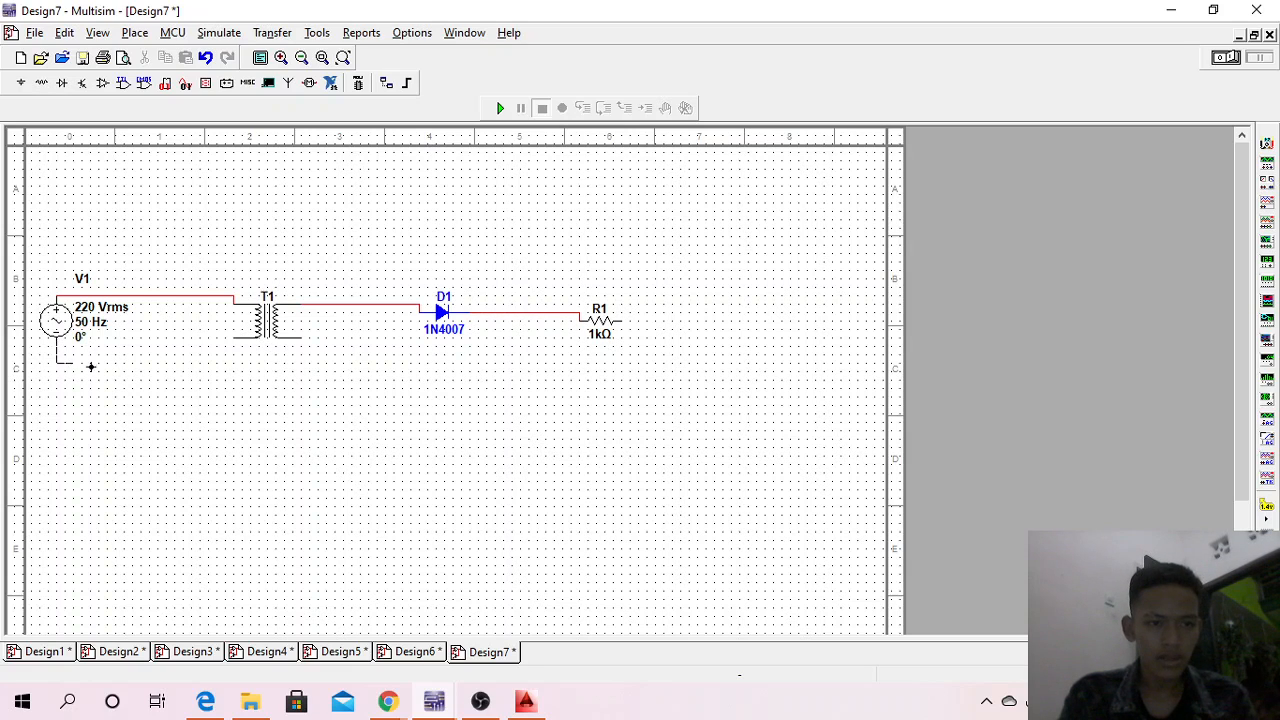
pyautogui.click(235, 341)
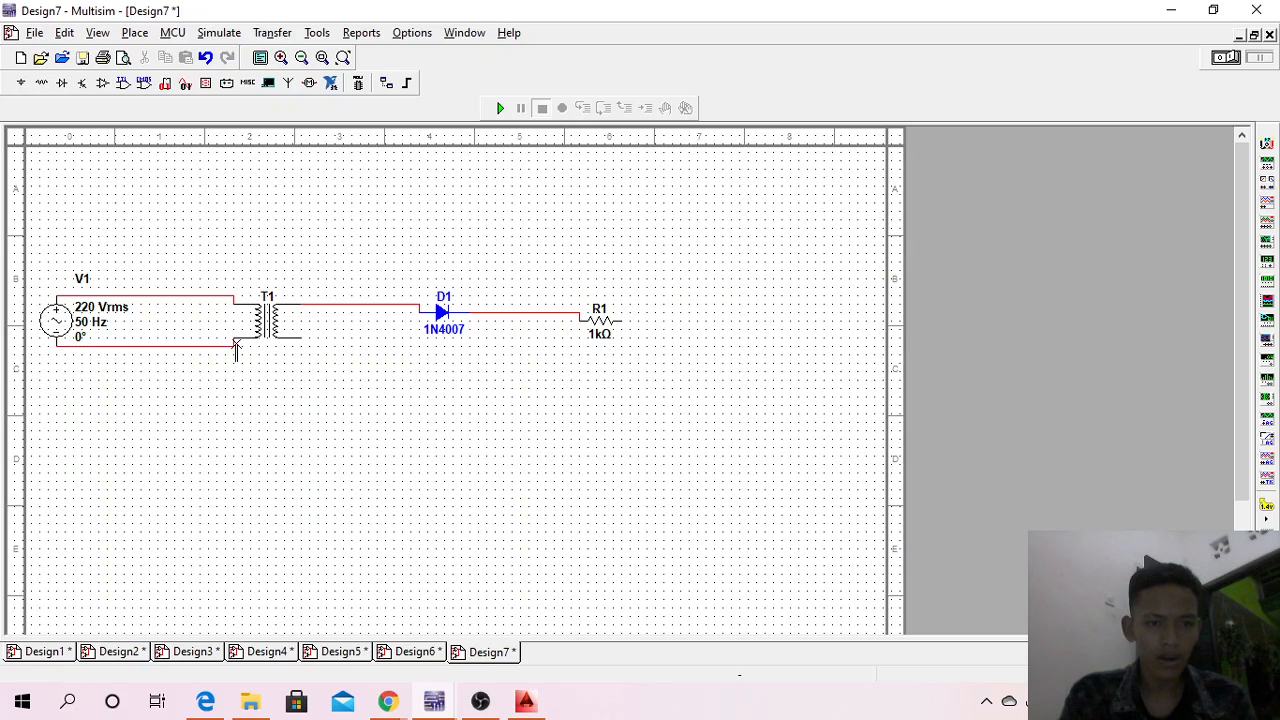
pyautogui.click(298, 337)
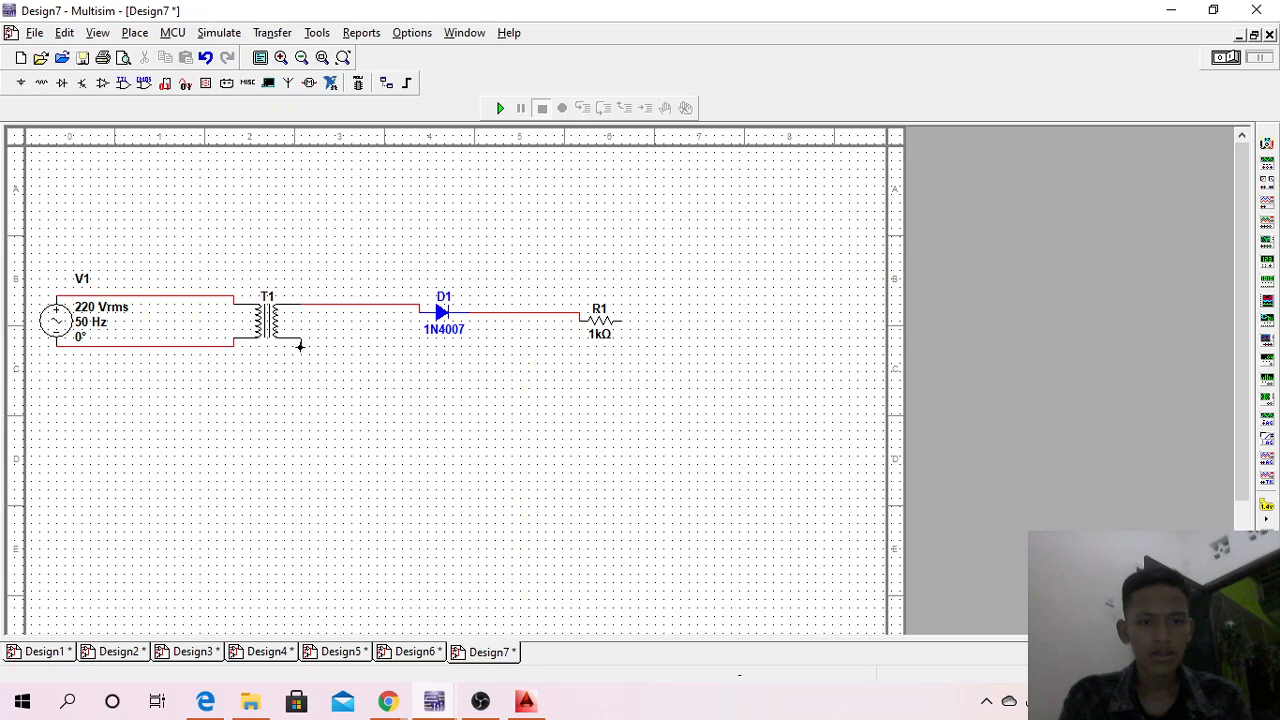
pyautogui.click(622, 322)
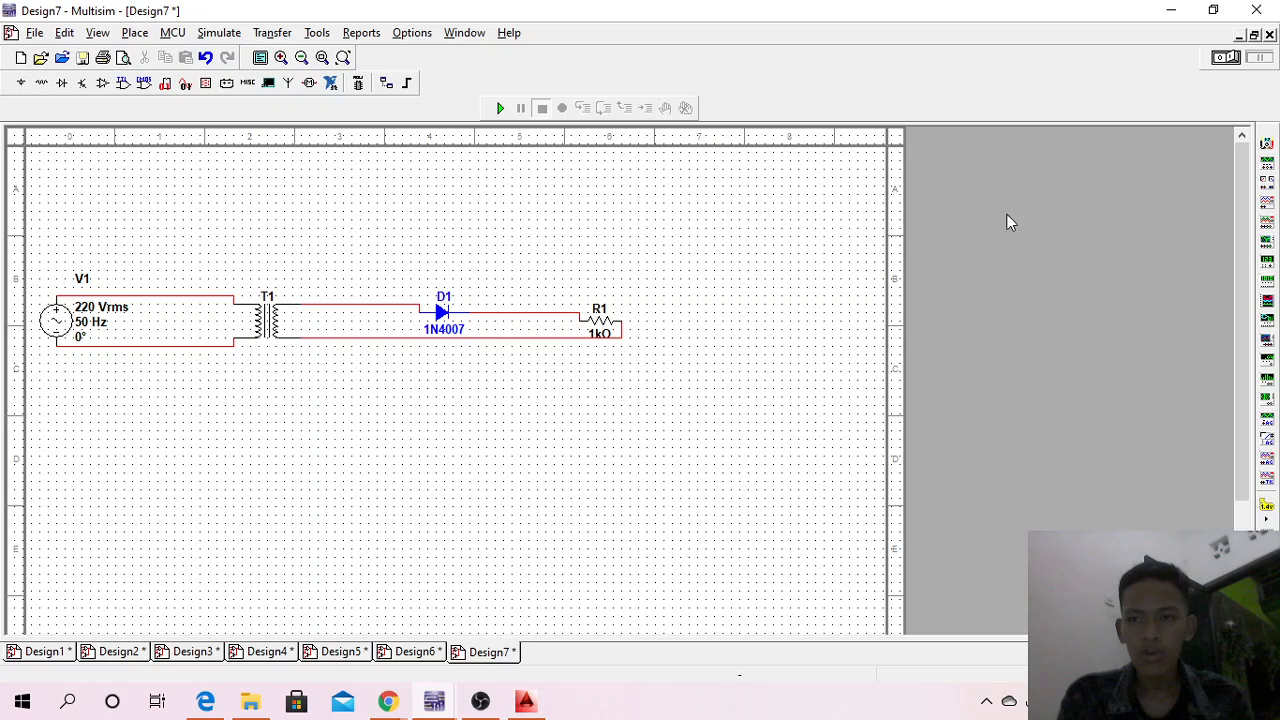
# Step: Place two multimeters above the circuit, one over the AC source's output lines and one over the transformer
pyautogui.click(1267, 143)
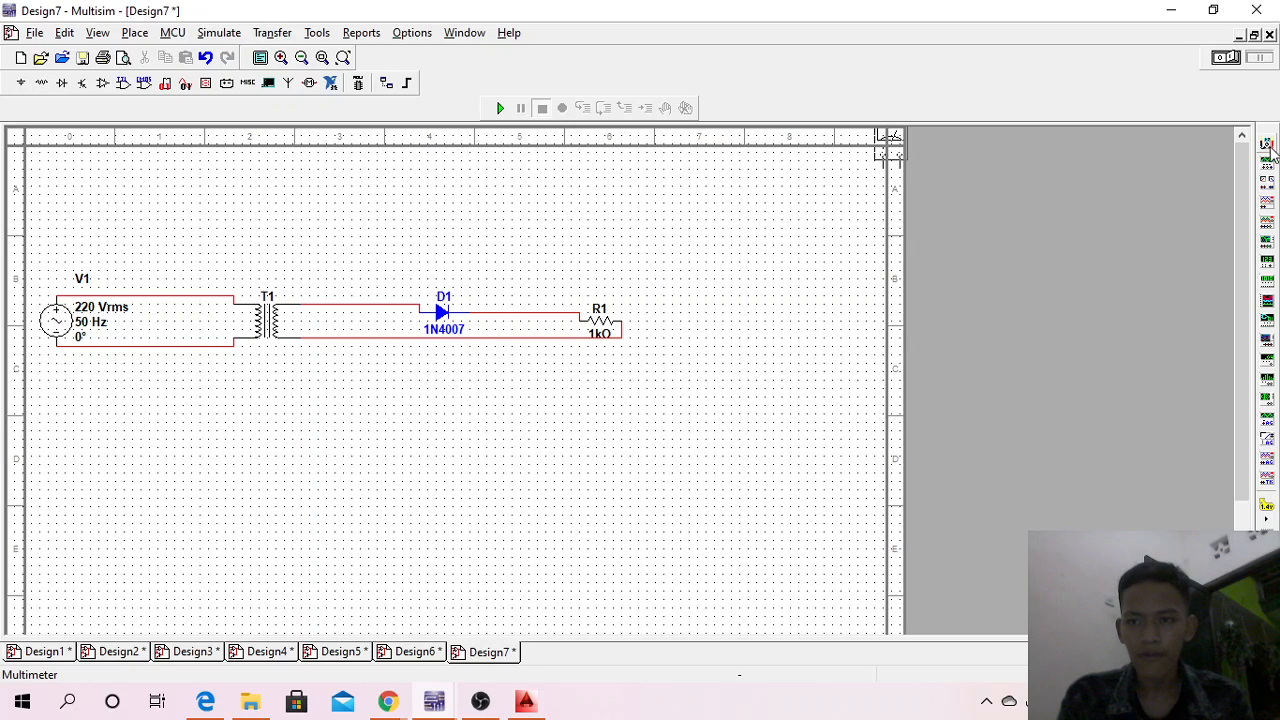
pyautogui.click(128, 228)
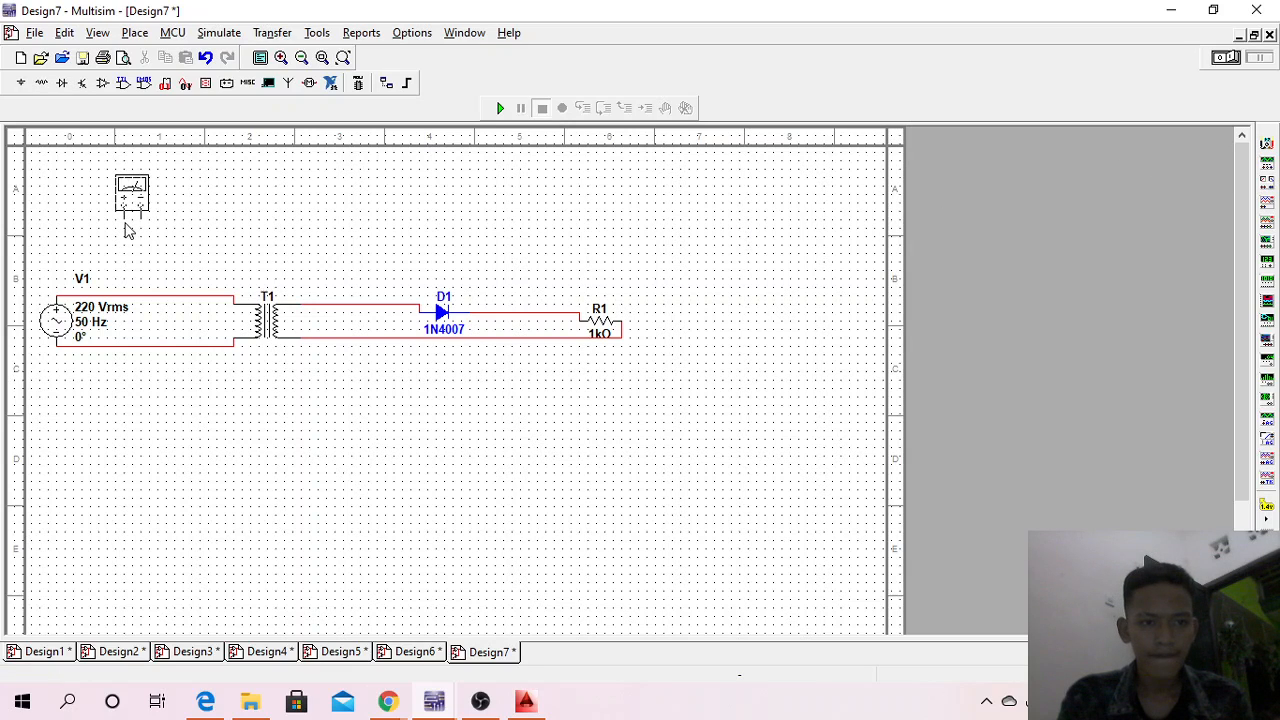
pyautogui.click(125, 230)
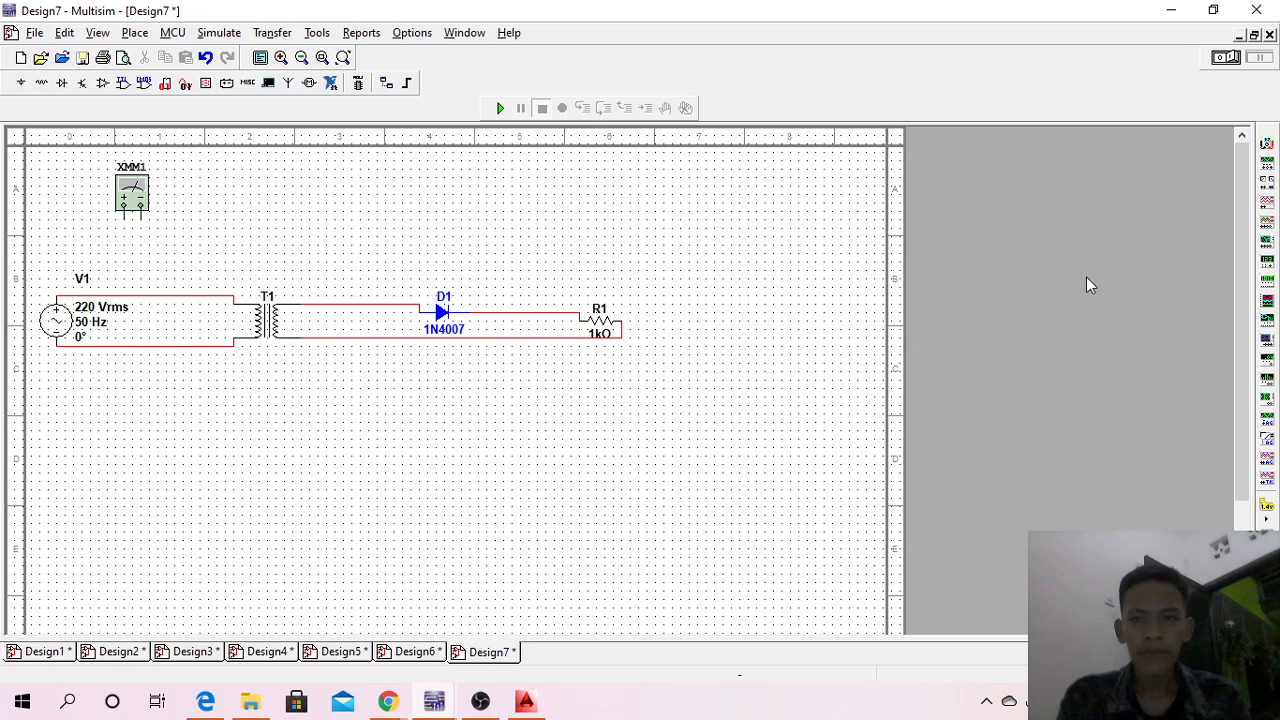
pyautogui.click(1266, 146)
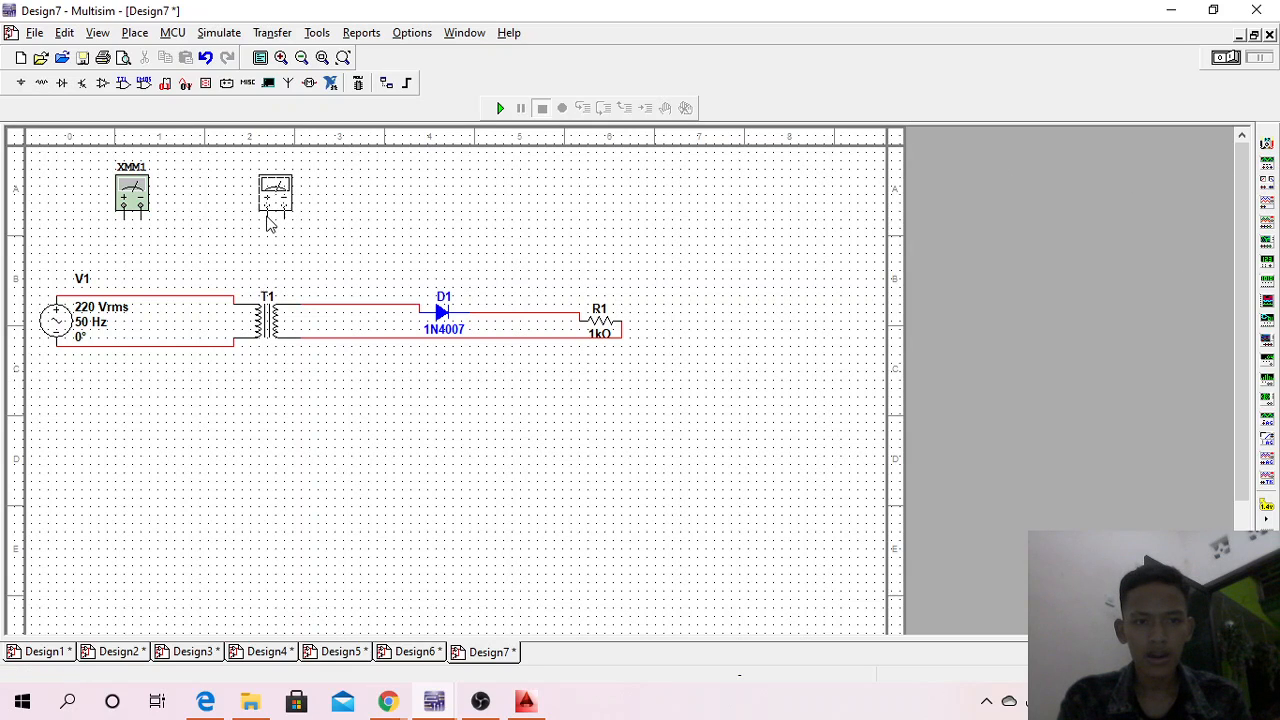
pyautogui.click(266, 216)
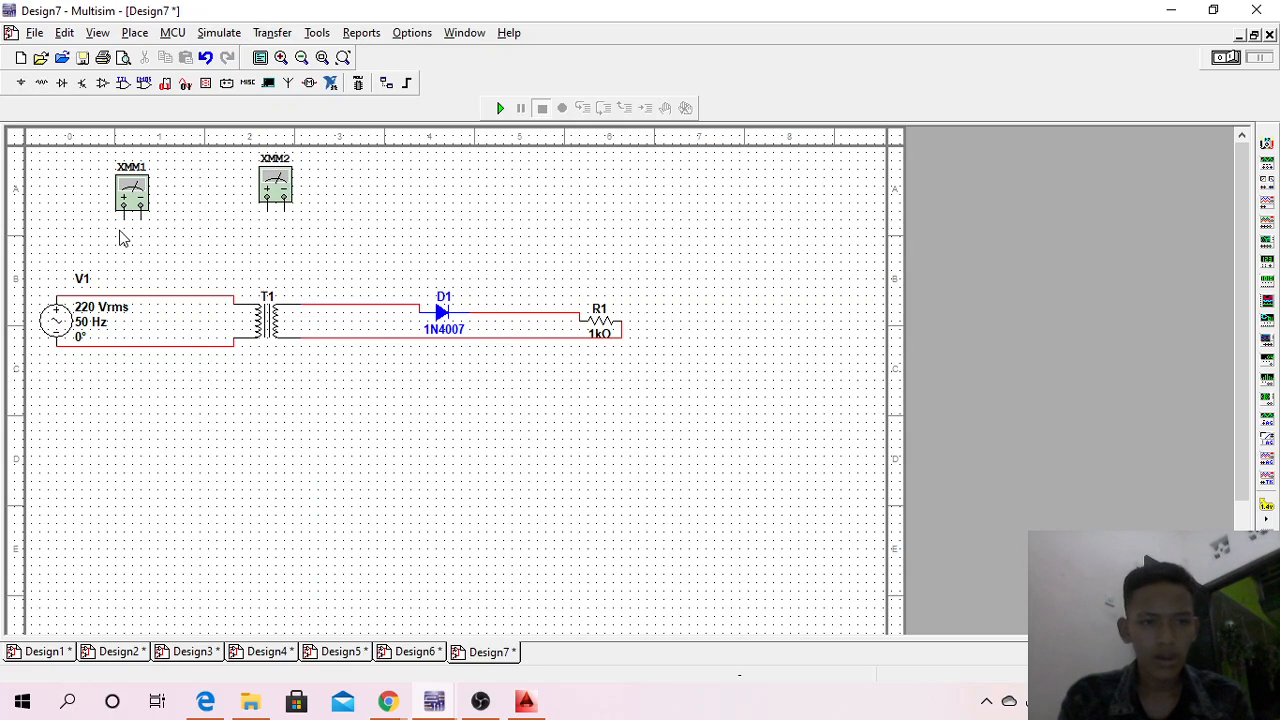
# Step: Wire multimeter XMM1 across the transformer's primary lines and multimeter XMM2 across its secondary lines
pyautogui.click(131, 297)
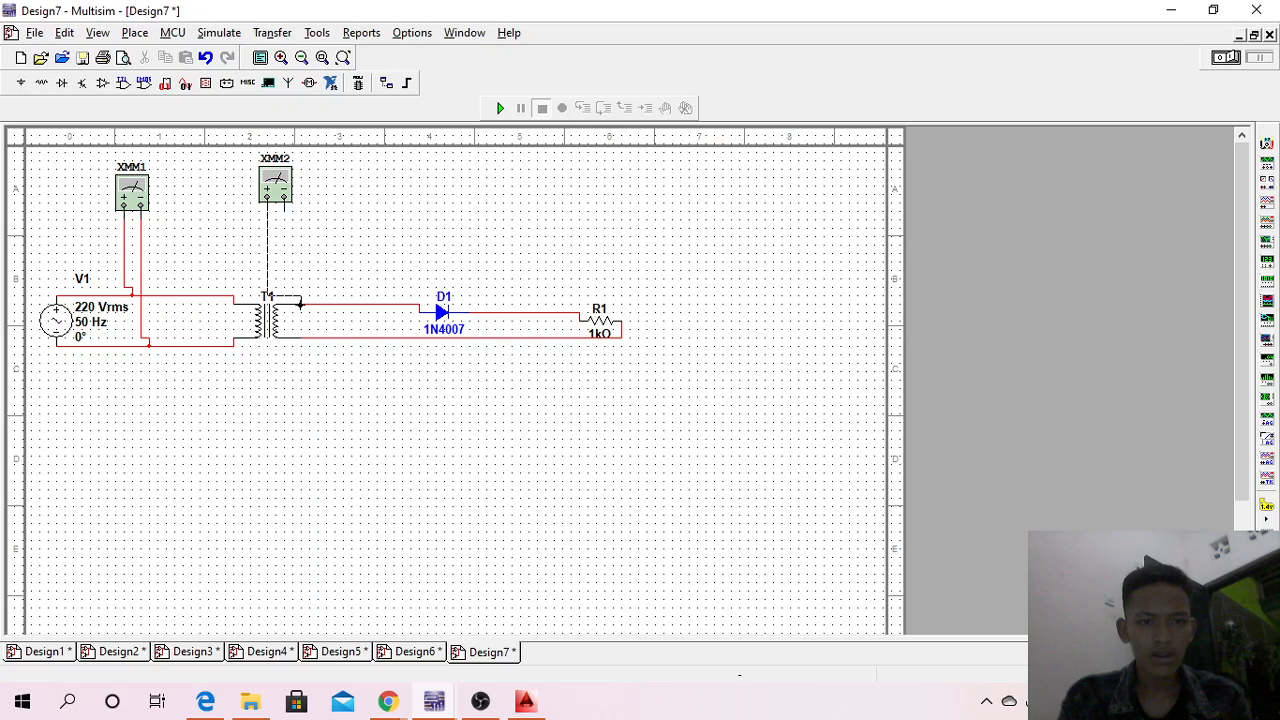
pyautogui.click(312, 303)
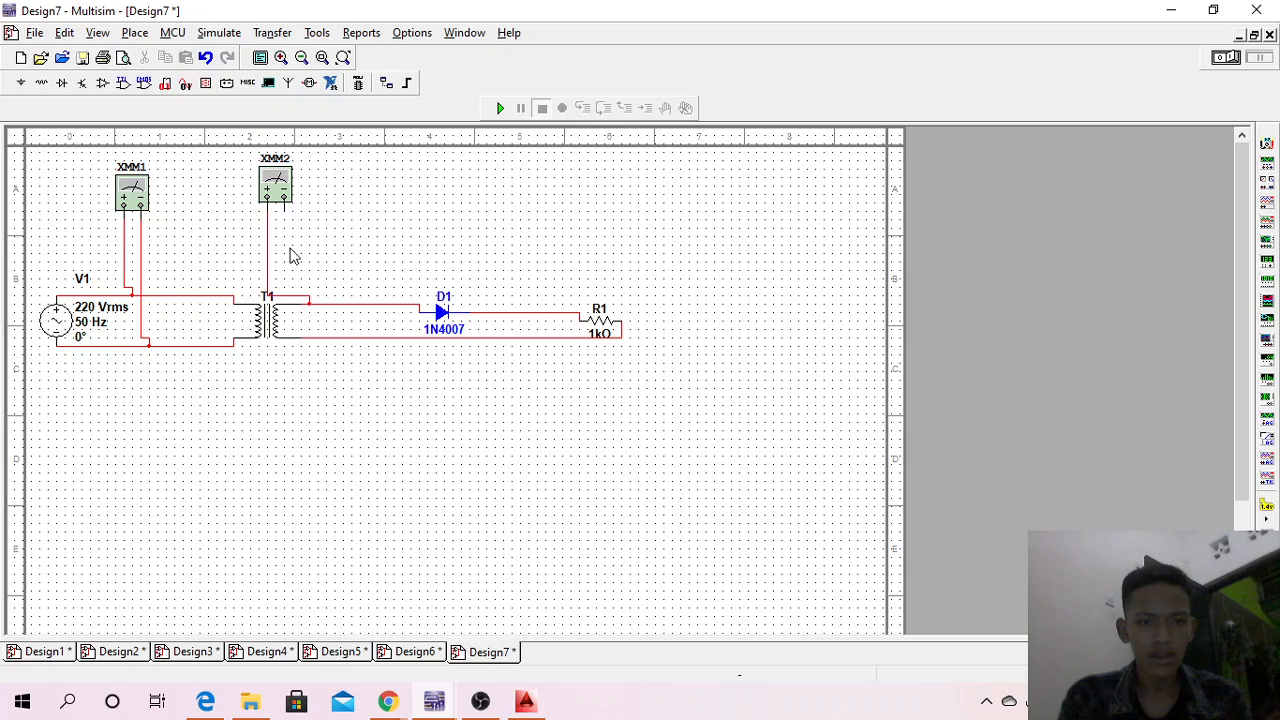
pyautogui.click(285, 205)
pyautogui.click(318, 337)
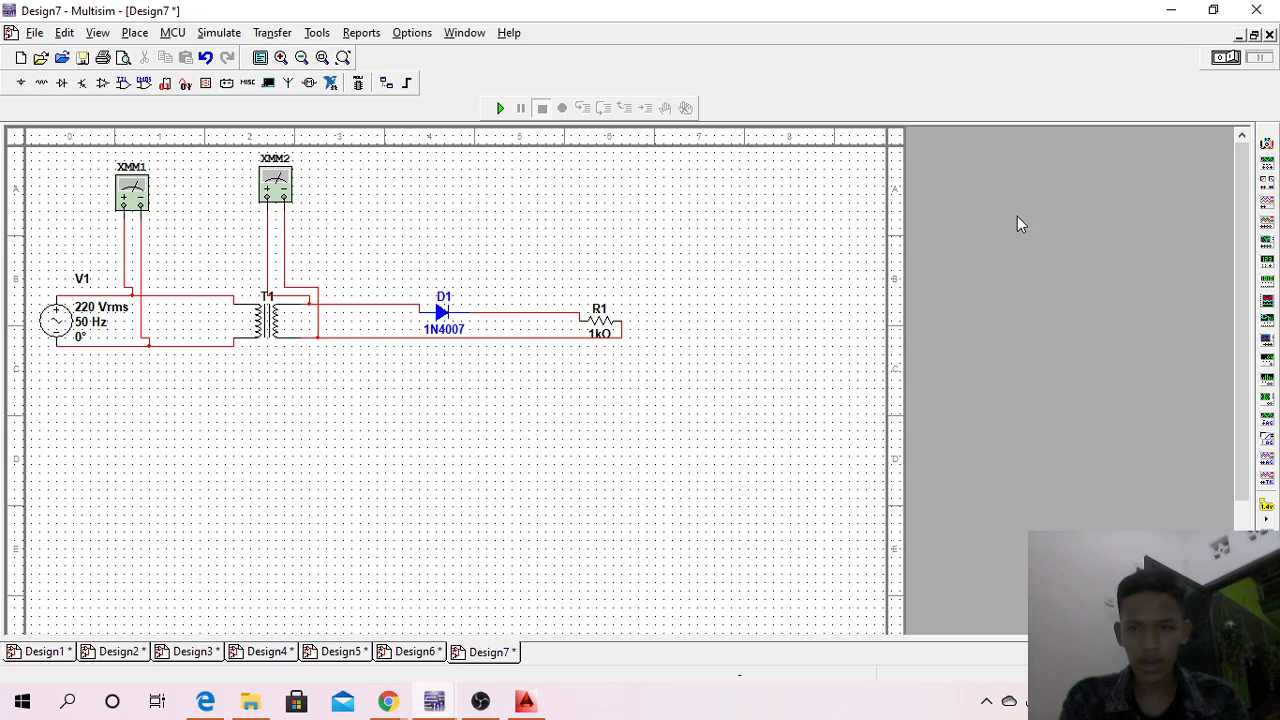
# Step: Place two oscilloscopes above the circuit, one over the diode and one over the wire between diode and resistor
pyautogui.click(1267, 202)
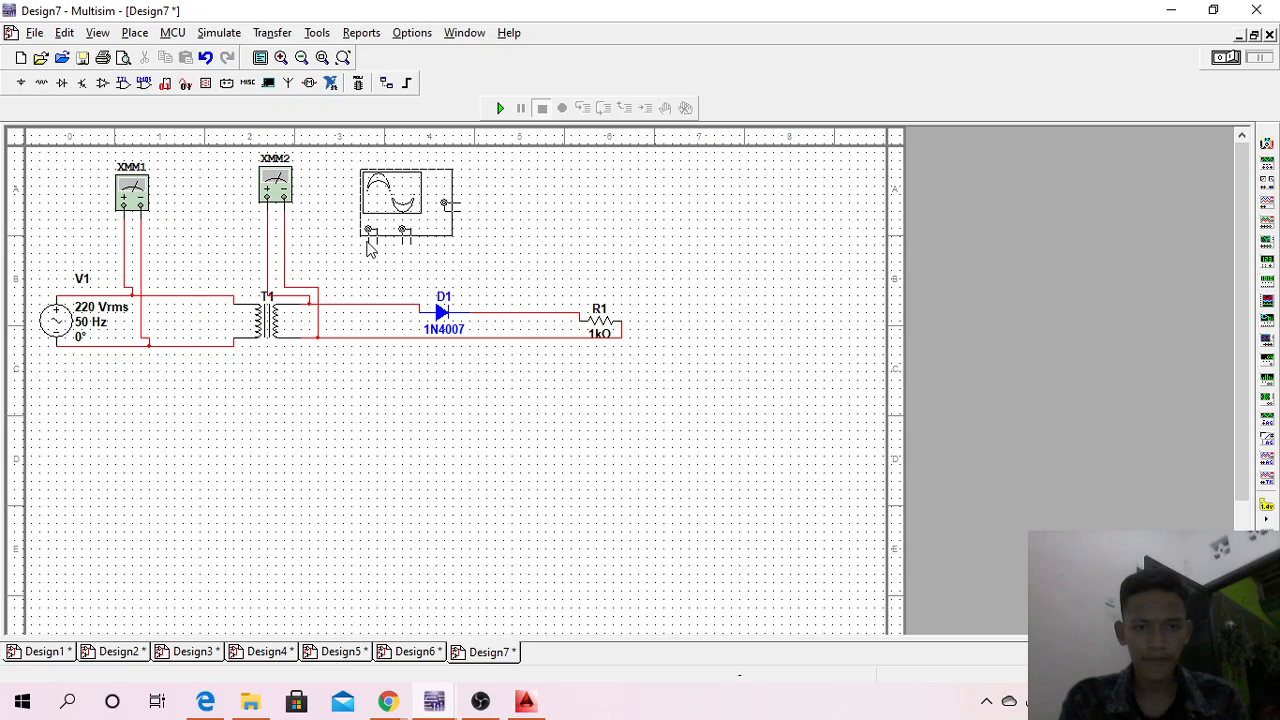
pyautogui.press('Escape')
pyautogui.click(365, 247)
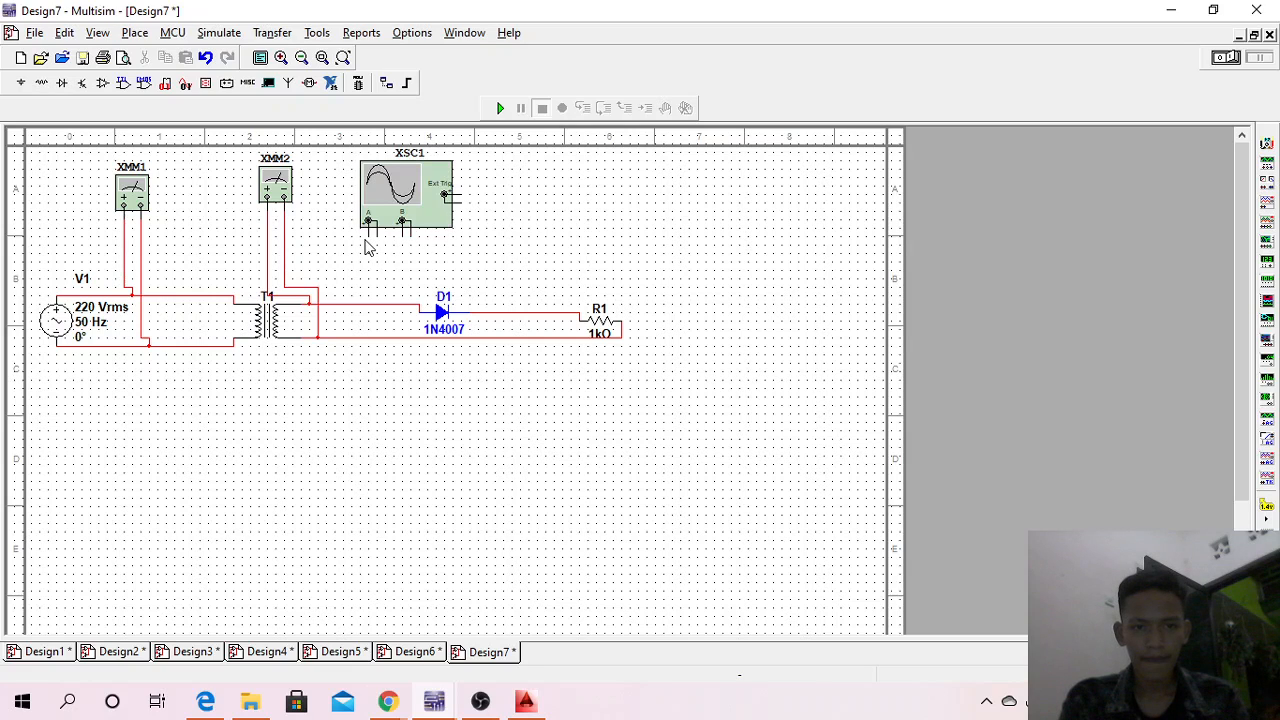
pyautogui.click(1267, 203)
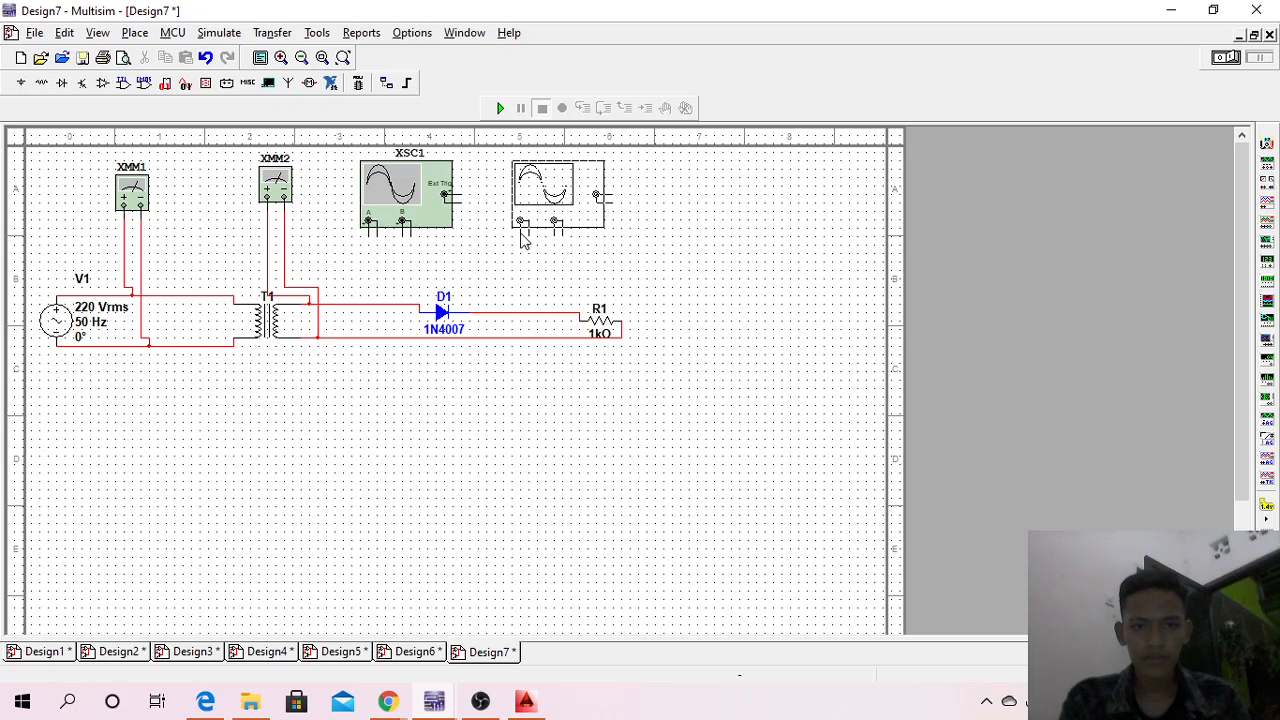
pyautogui.click(517, 238)
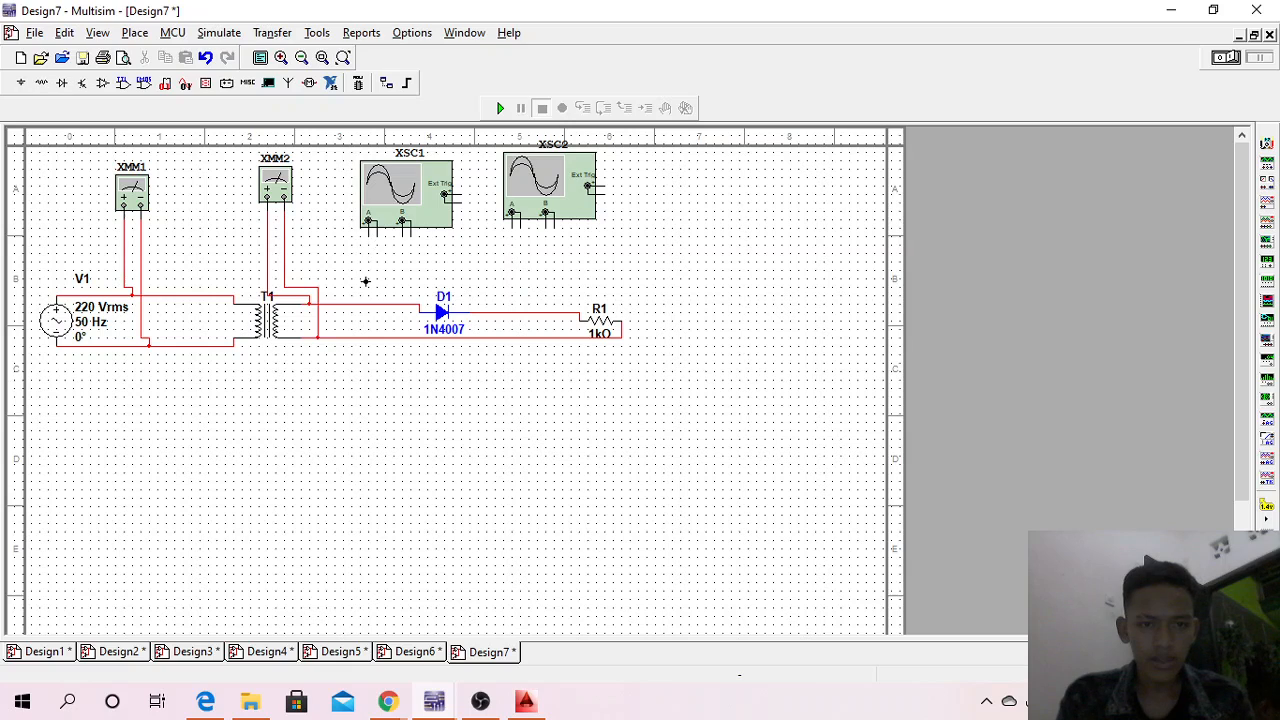
# Step: Wire channel A of oscilloscope XSC1 across the secondary lines before the diode, and channel A of XSC2 across the lines after the diode
pyautogui.click(369, 300)
pyautogui.click(378, 338)
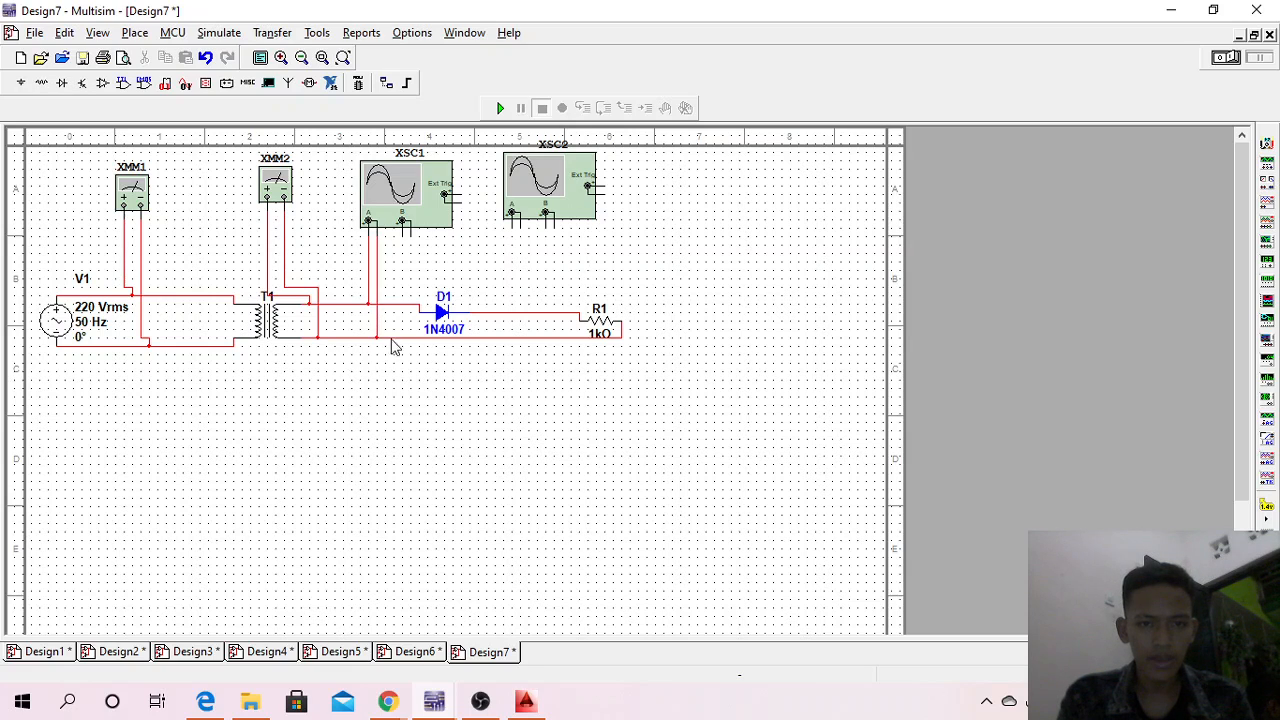
pyautogui.click(511, 226)
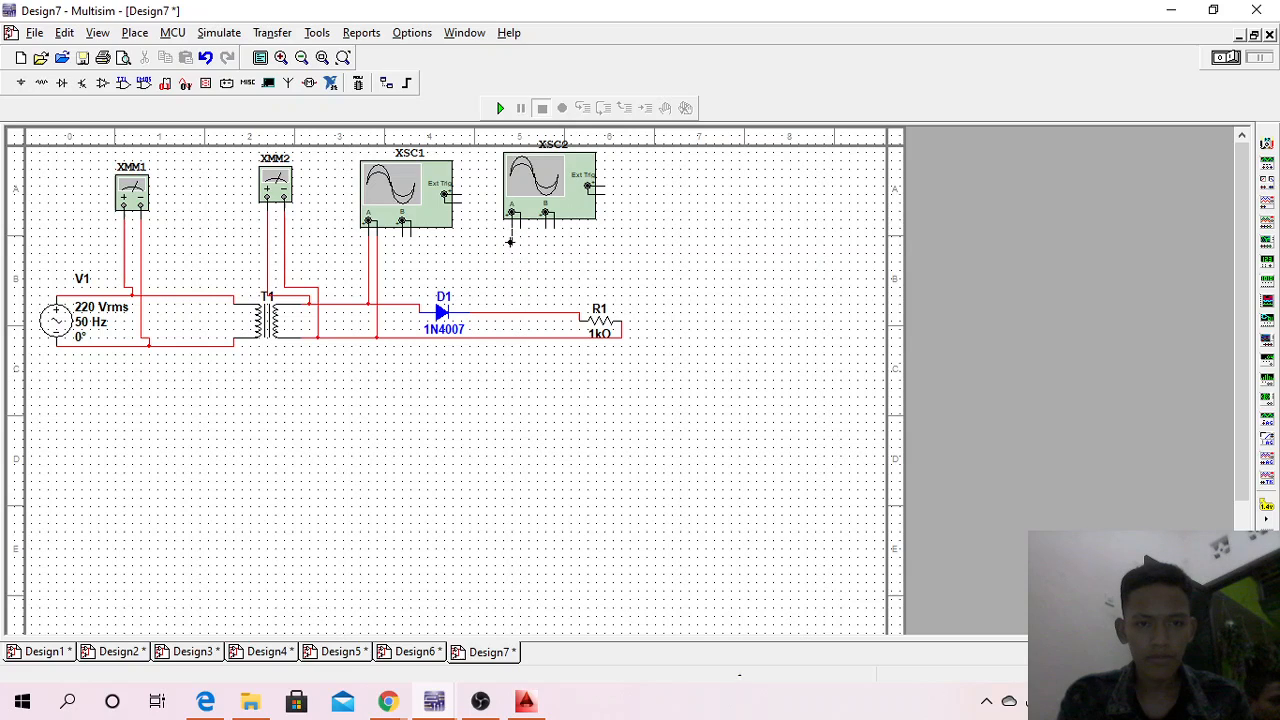
pyautogui.click(510, 314)
pyautogui.click(520, 224)
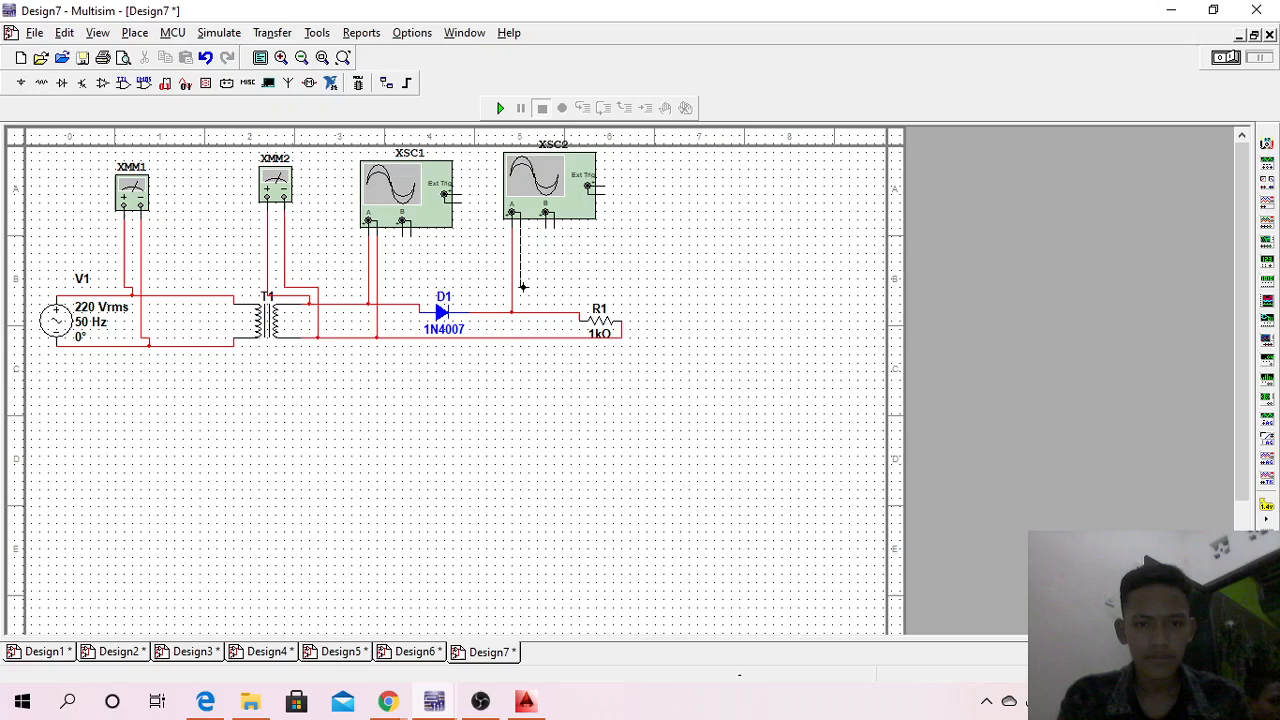
pyautogui.click(519, 338)
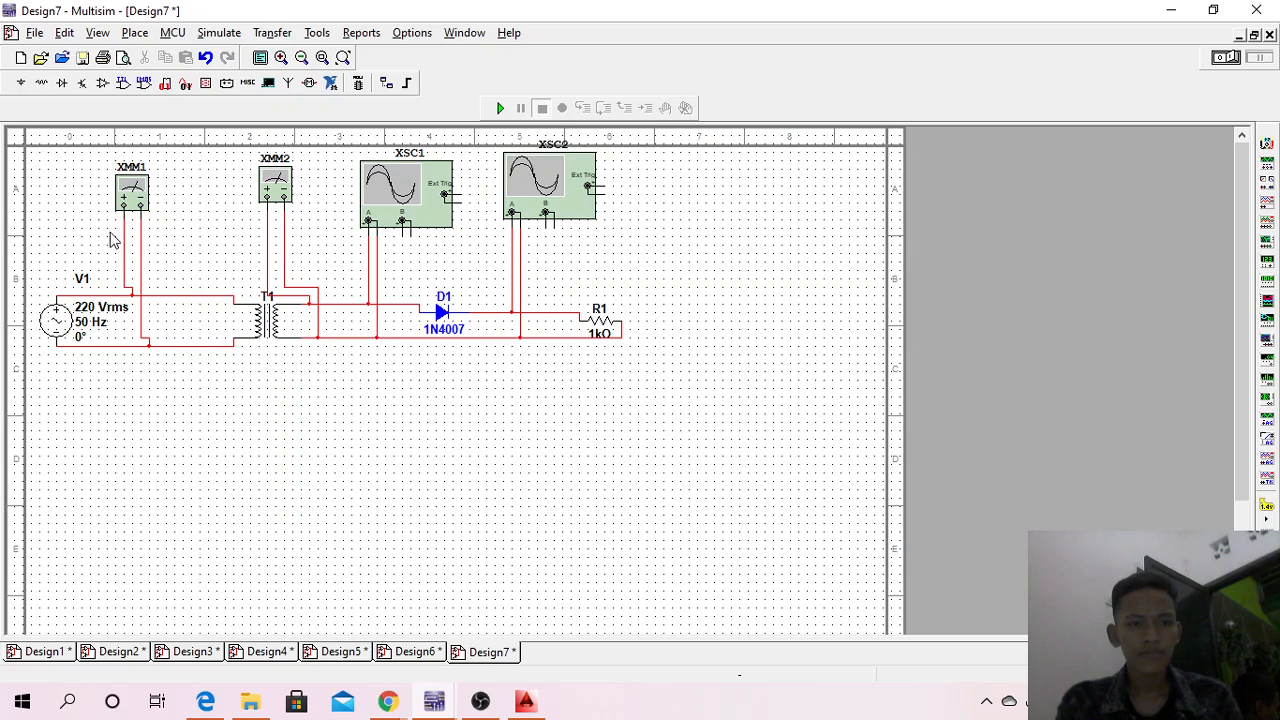
# Step: Place two GROUND symbols from the Sources group, one below the primary circuit and one below the diode
pyautogui.click(22, 84)
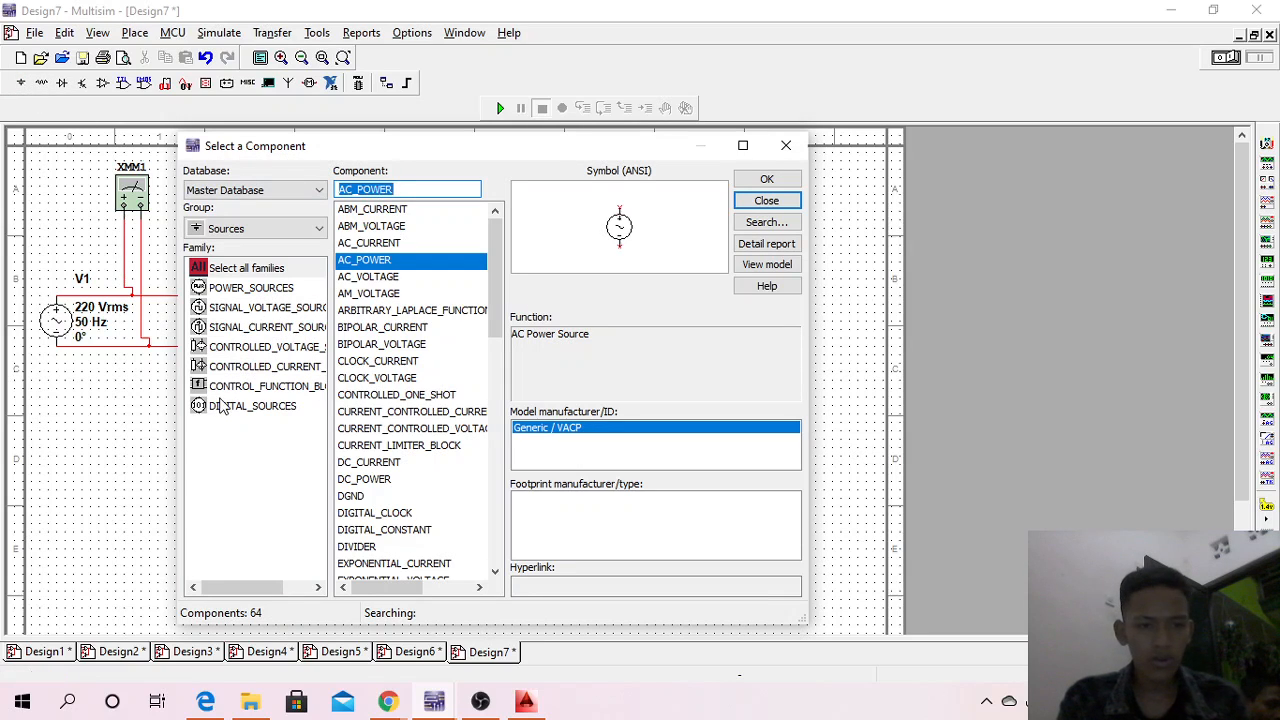
pyautogui.click(491, 274)
pyautogui.moveTo(491, 274); pyautogui.dragTo(497, 322)
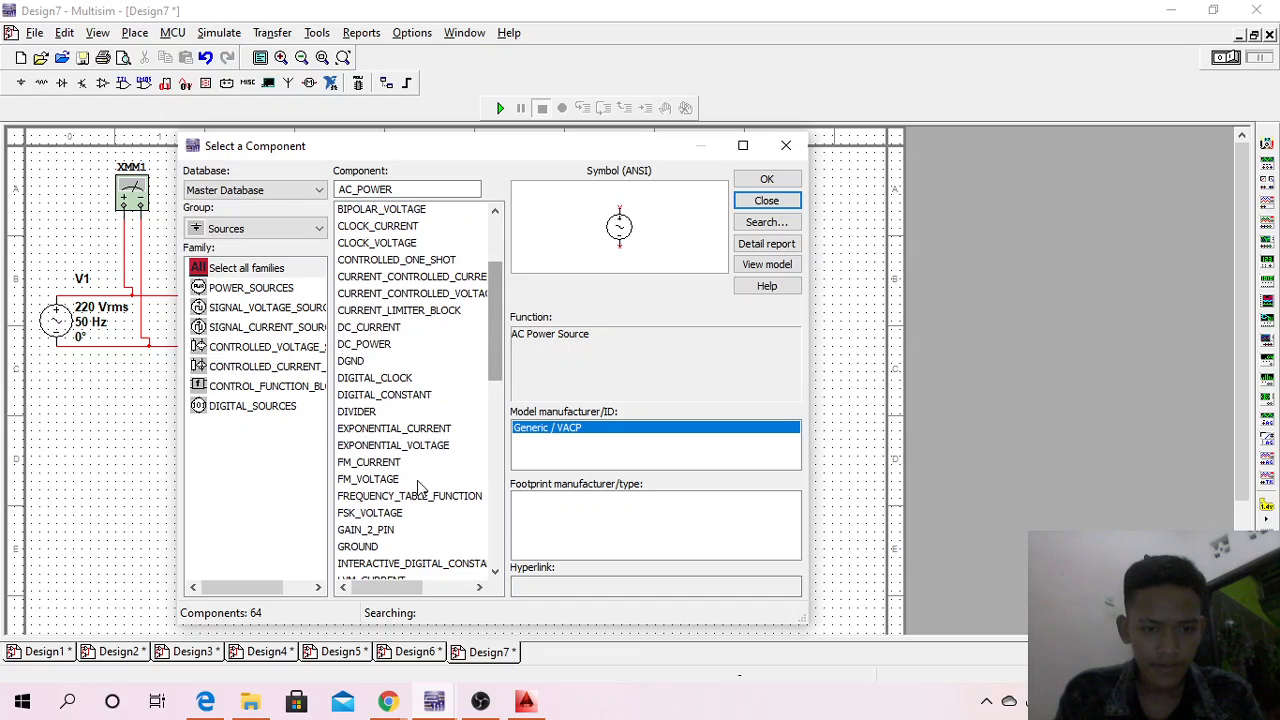
pyautogui.click(389, 547)
pyautogui.click(766, 179)
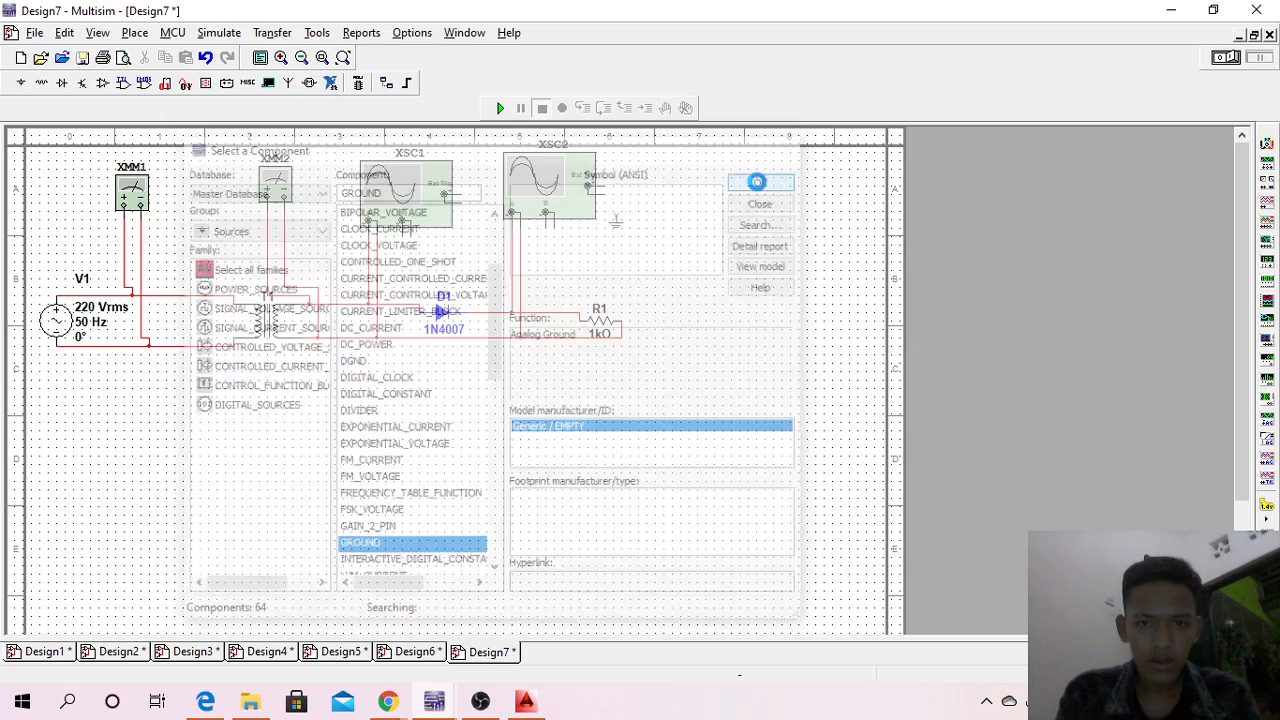
pyautogui.click(143, 447)
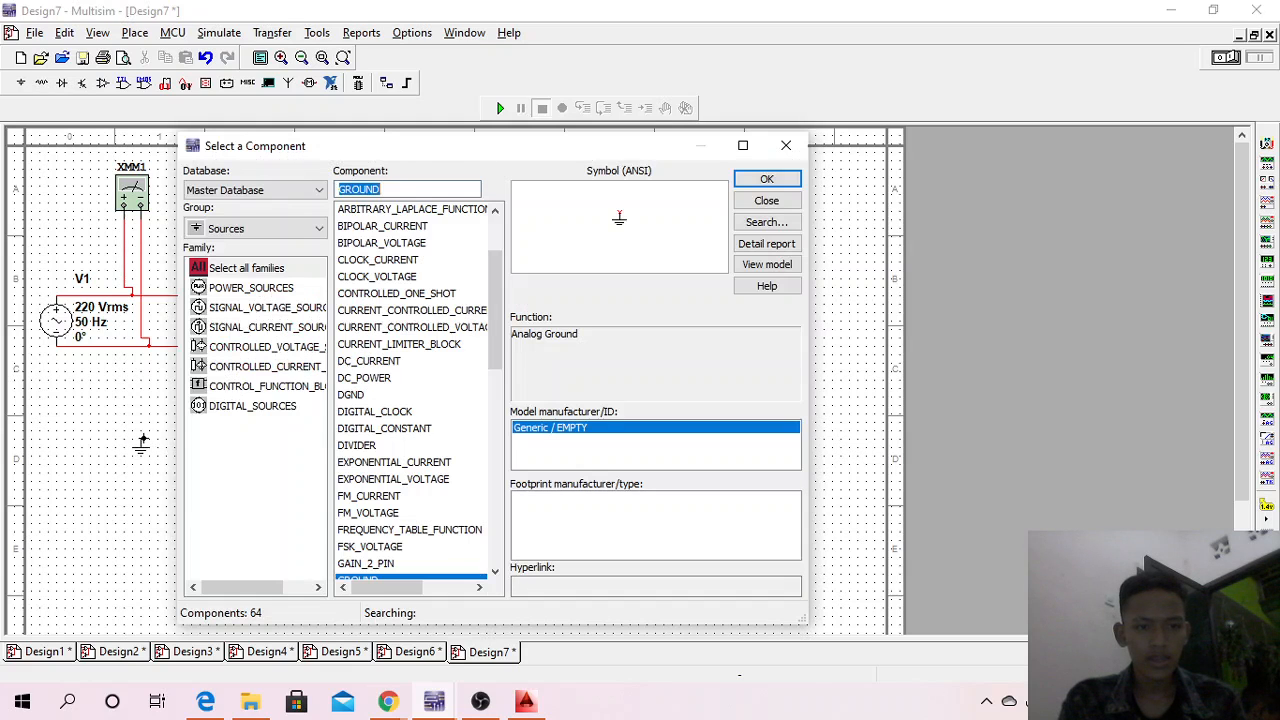
pyautogui.click(785, 179)
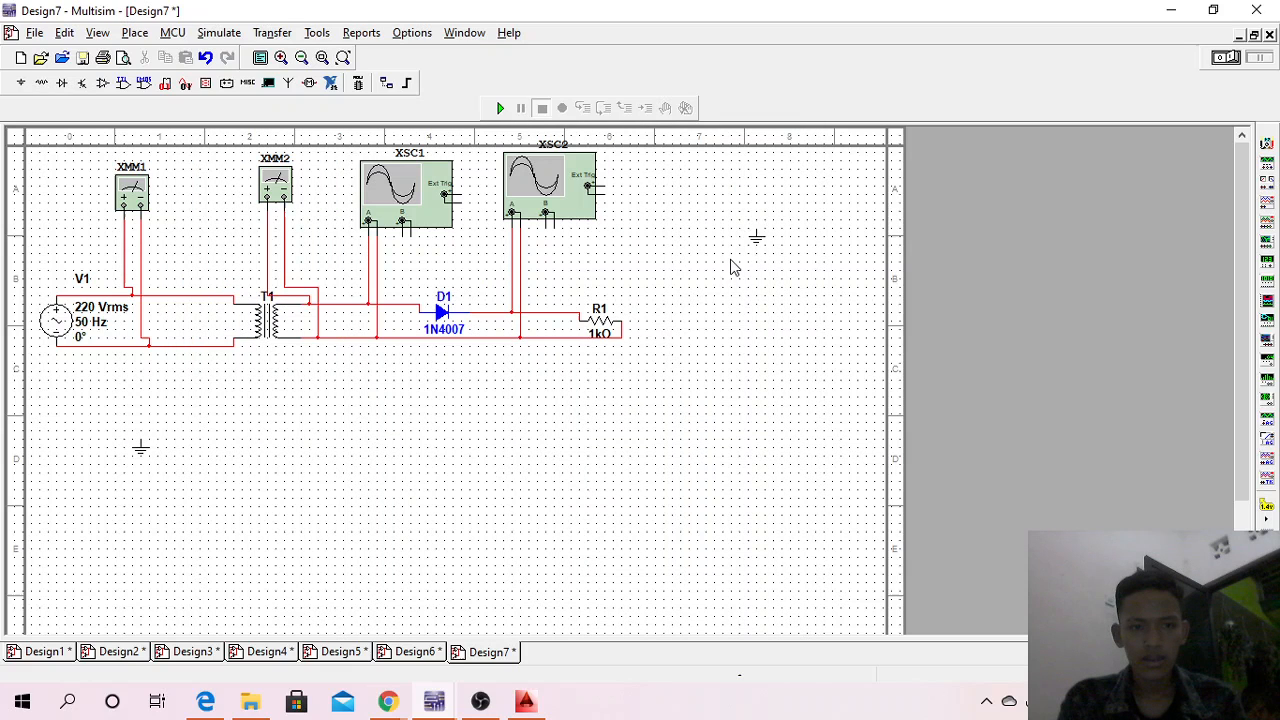
pyautogui.click(452, 455)
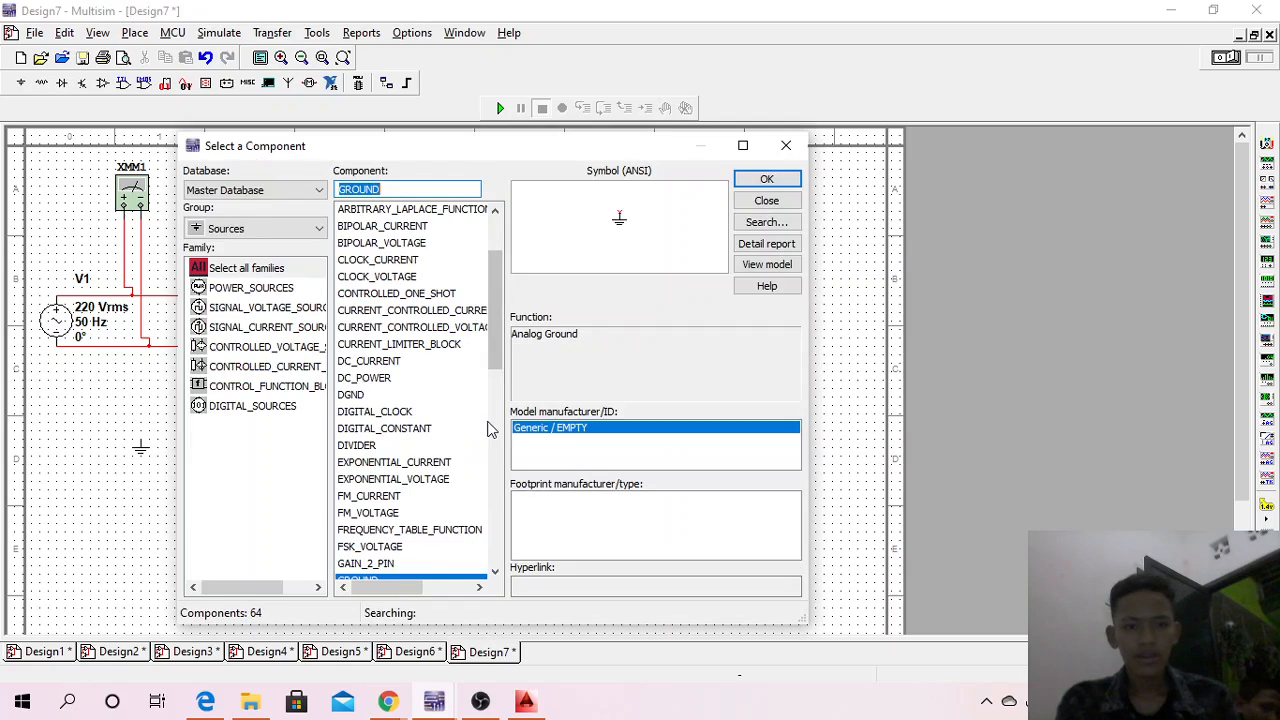
pyautogui.click(757, 202)
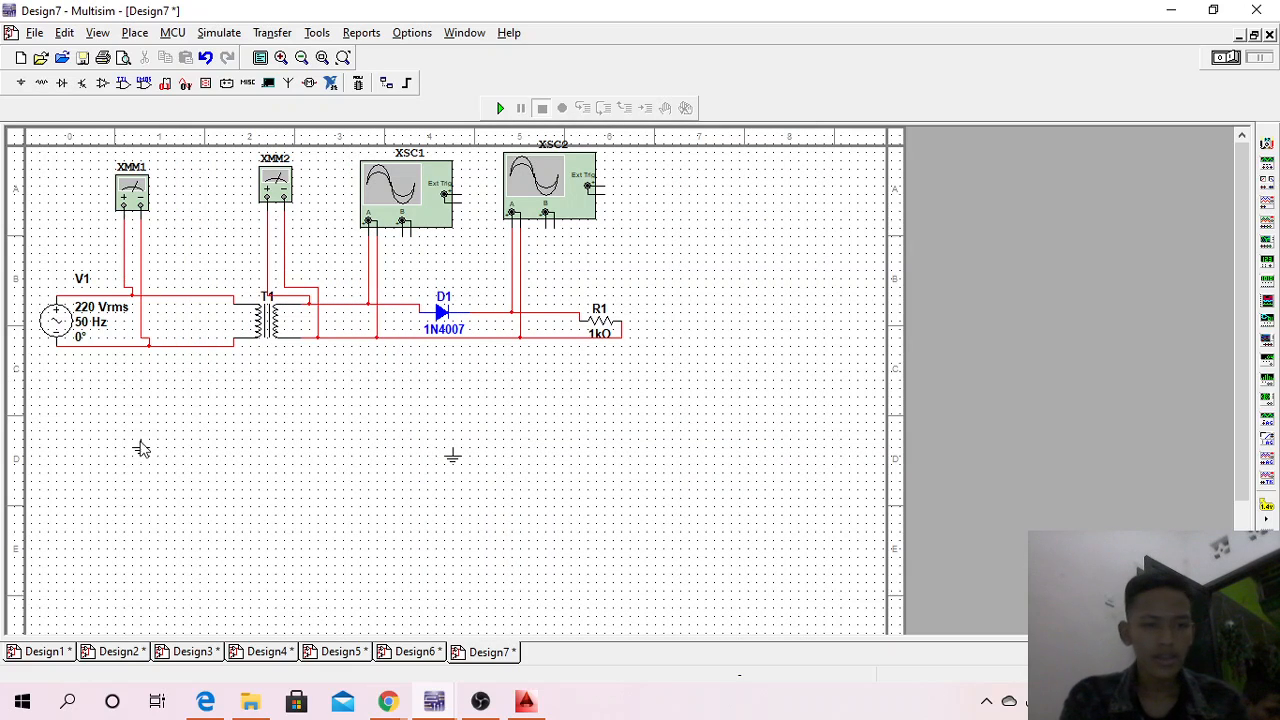
# Step: Wire the left ground to the lower primary line and the right ground to the lower secondary line
pyautogui.click(141, 347)
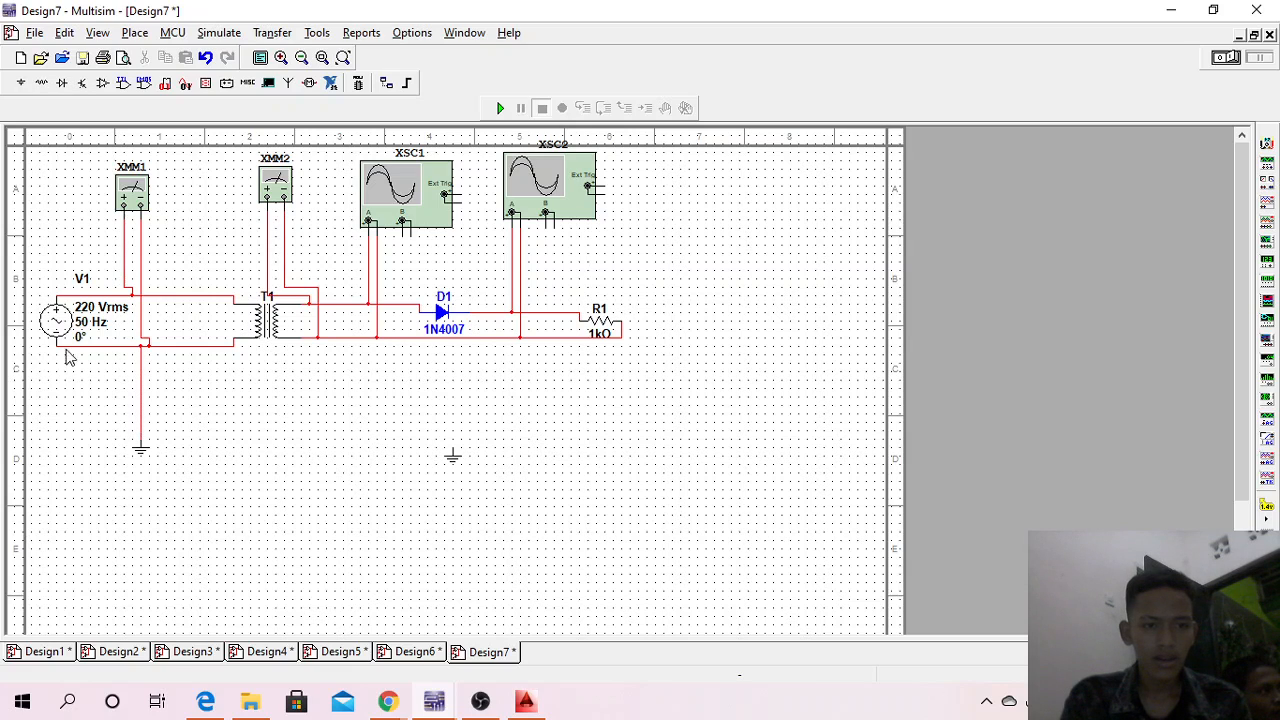
pyautogui.click(453, 450)
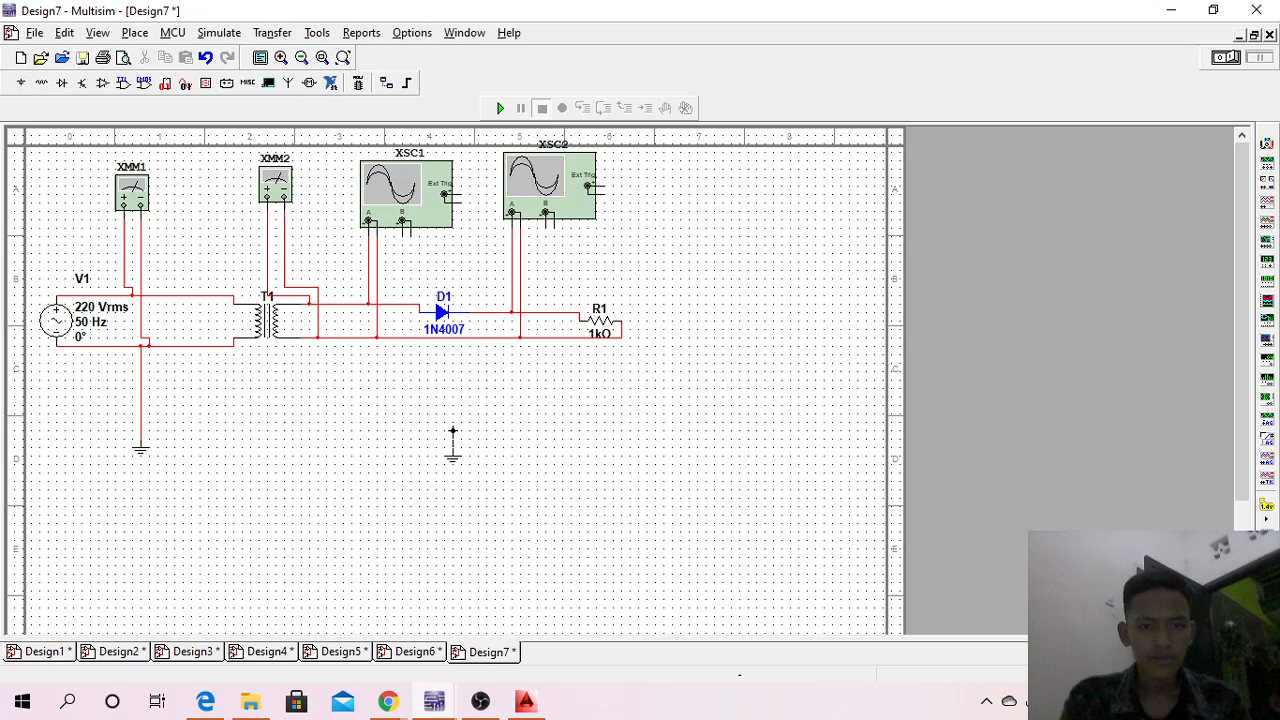
pyautogui.click(452, 339)
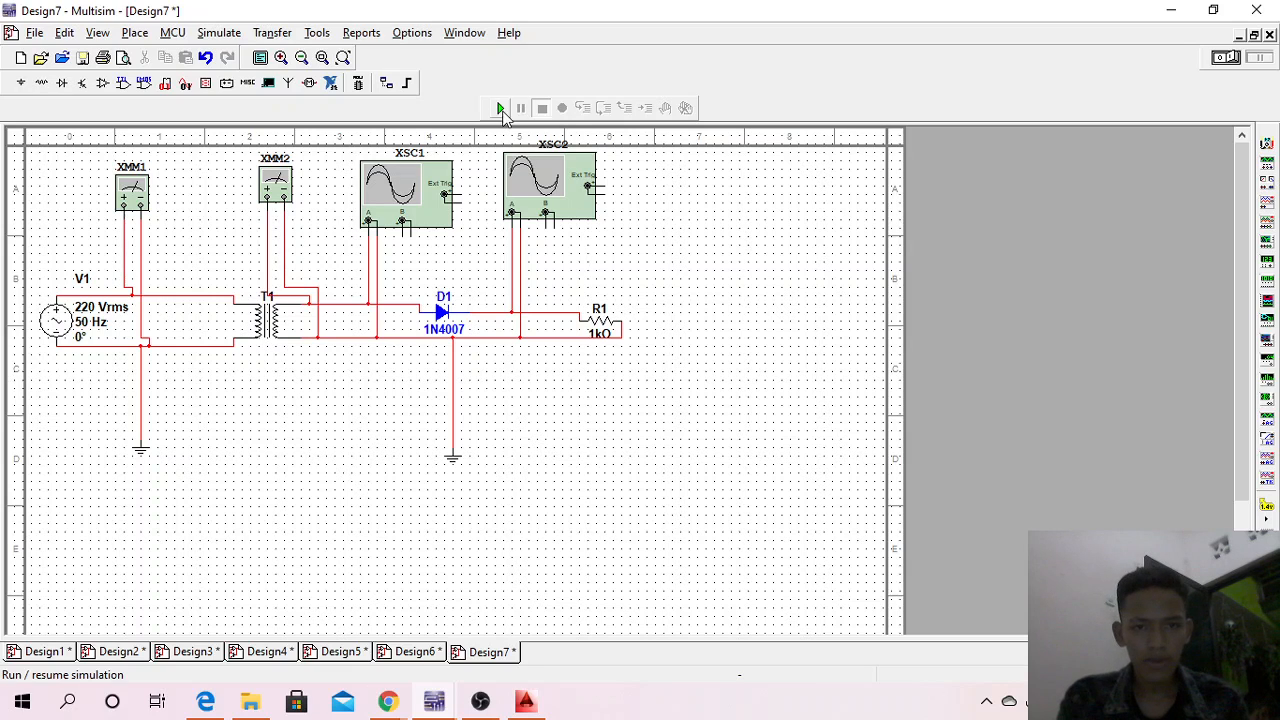
# Step: Run the simulation and set multimeter XMM1 to AC voltage, moving its readout window below the AC source
pyautogui.click(502, 108)
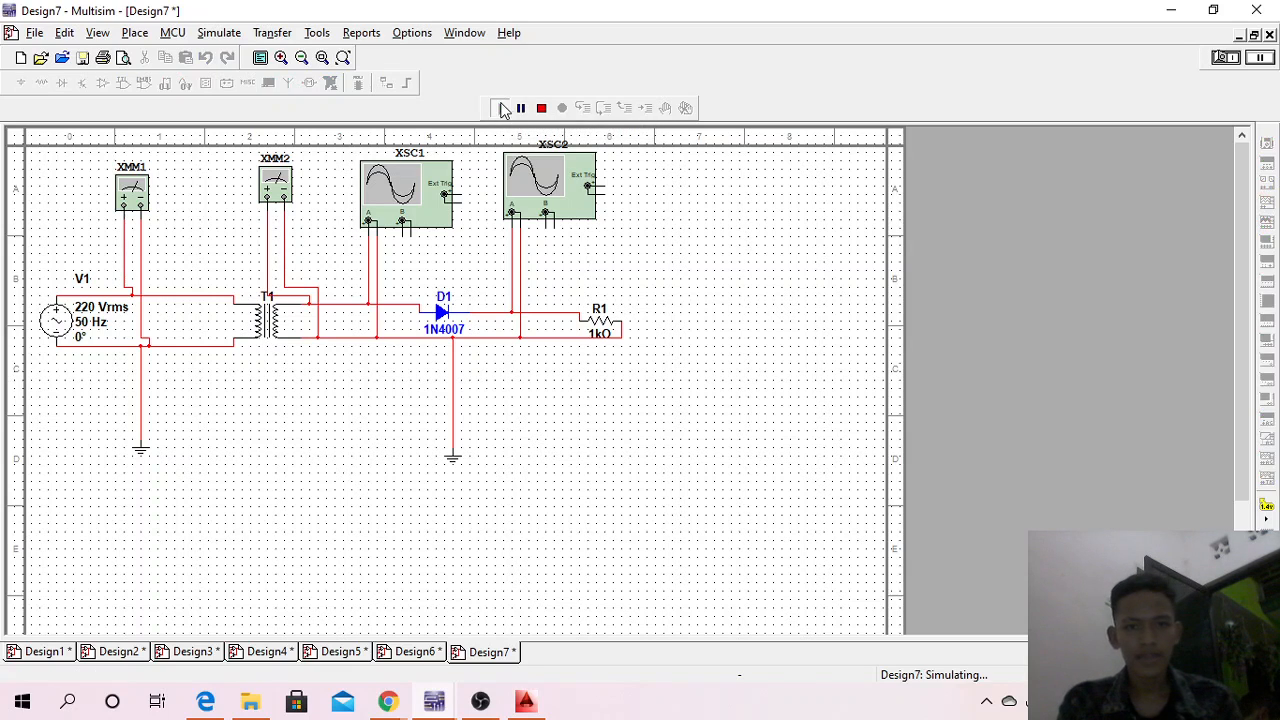
pyautogui.doubleClick(136, 199)
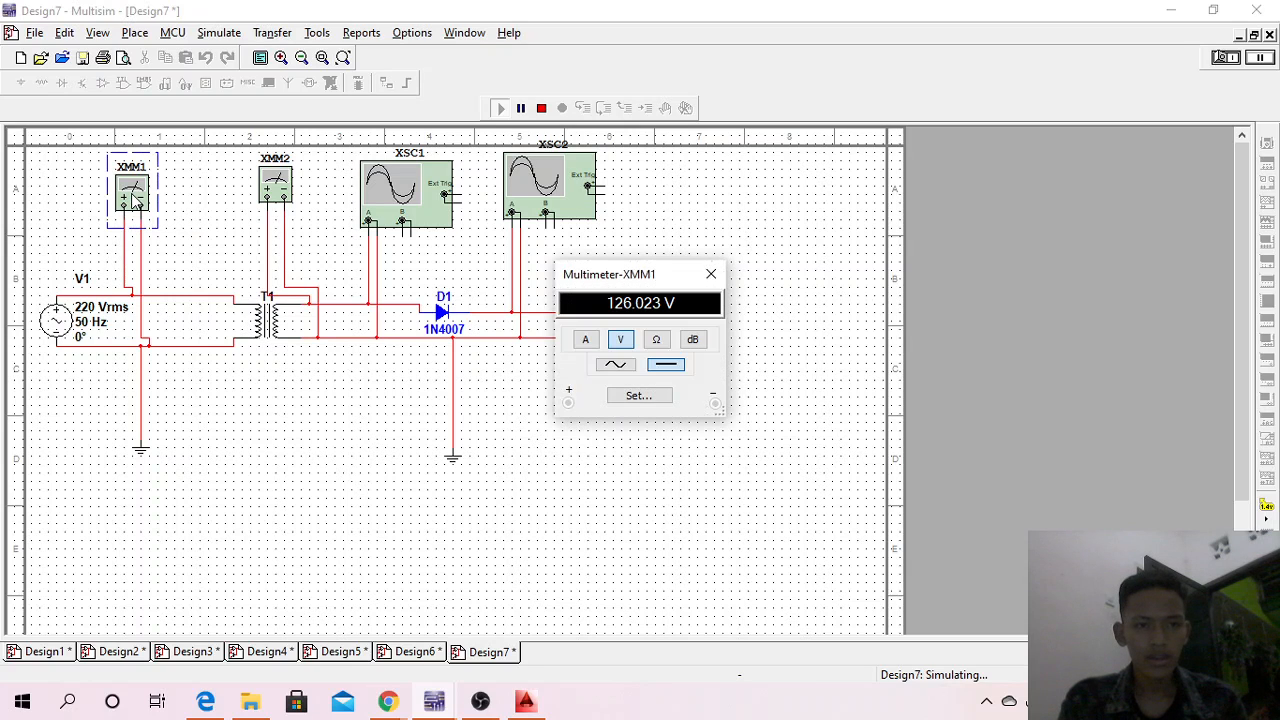
pyautogui.click(614, 366)
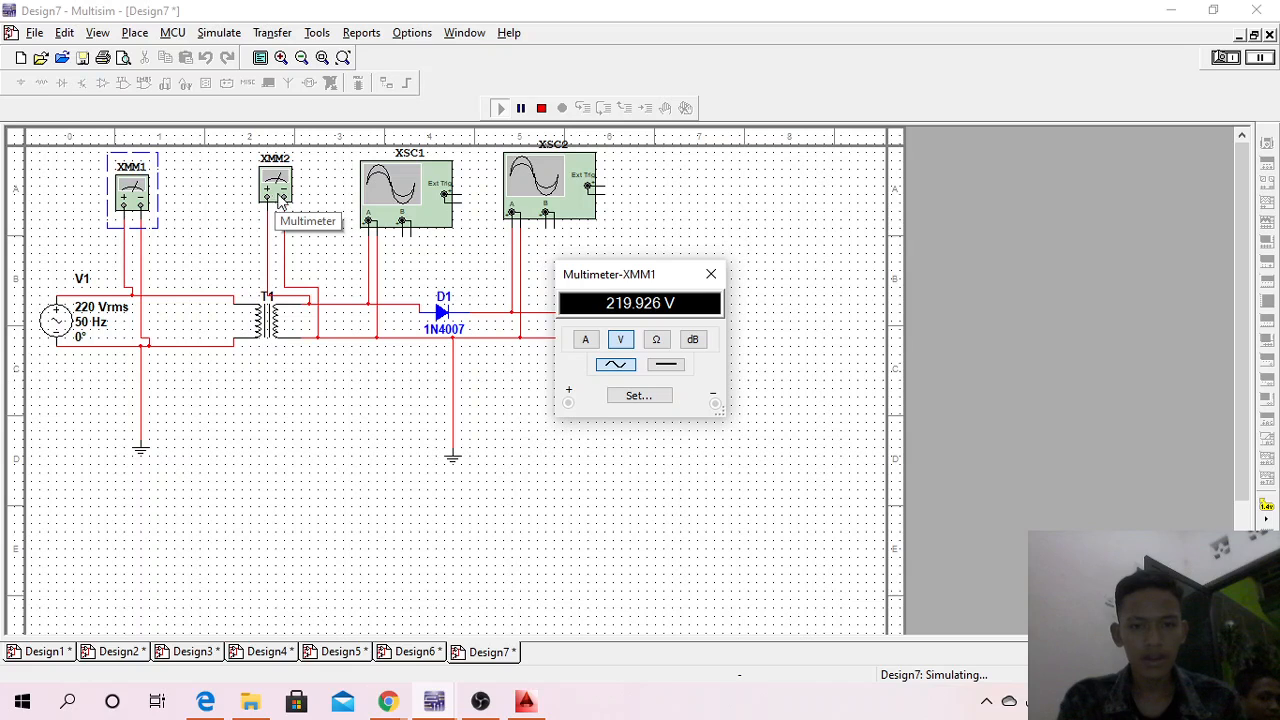
pyautogui.moveTo(632, 279); pyautogui.dragTo(96, 394)
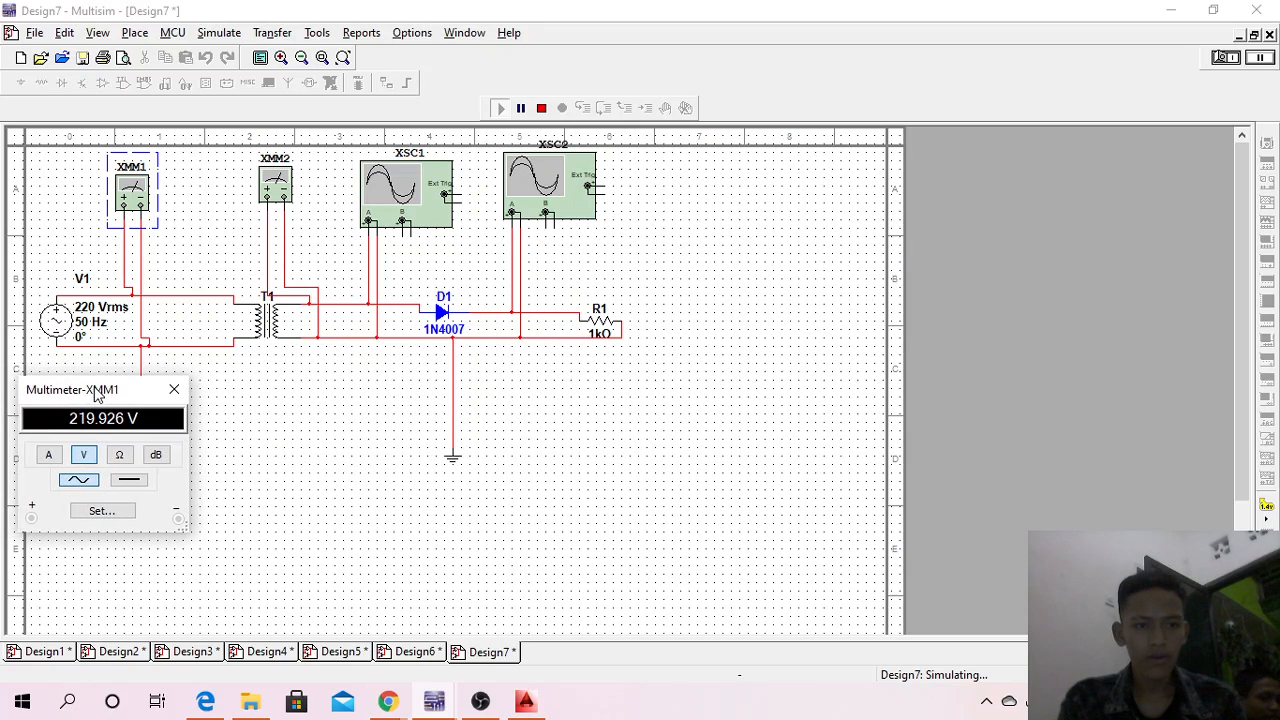
# Step: Set multimeter XMM2 to AC voltage and move its readout window beside the XMM1 readout, below the transformer
pyautogui.doubleClick(285, 198)
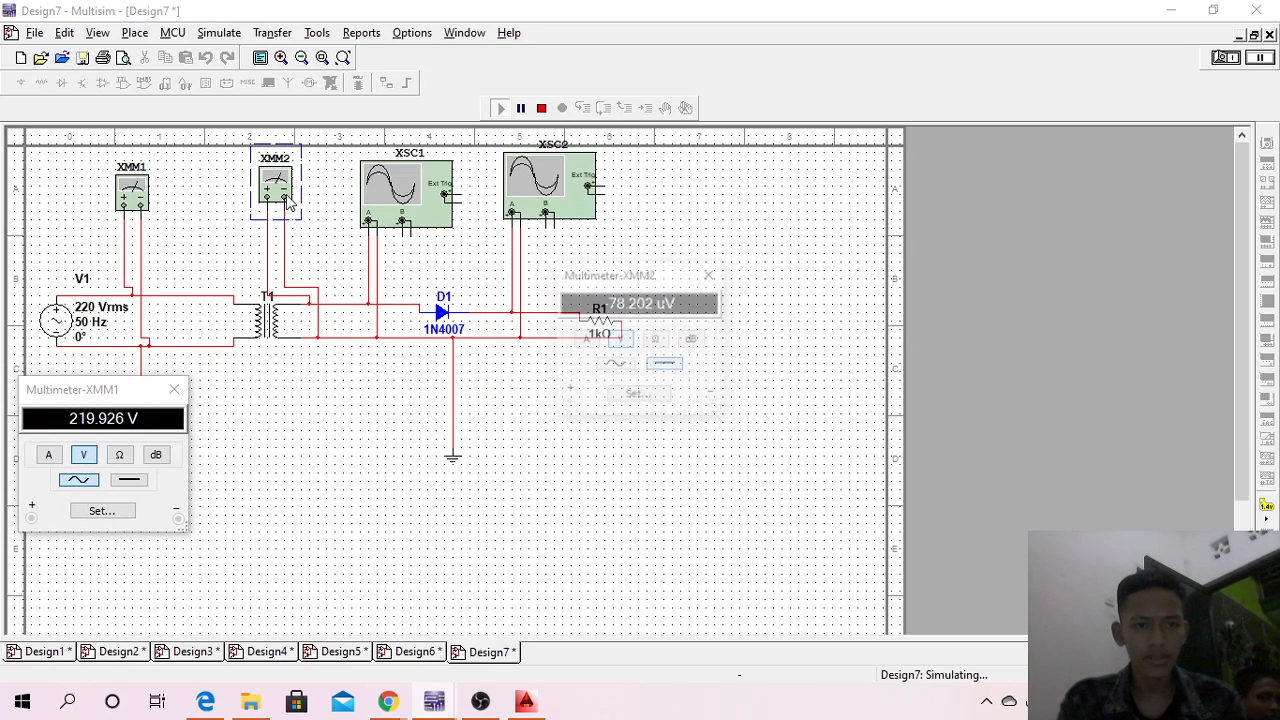
pyautogui.click(607, 368)
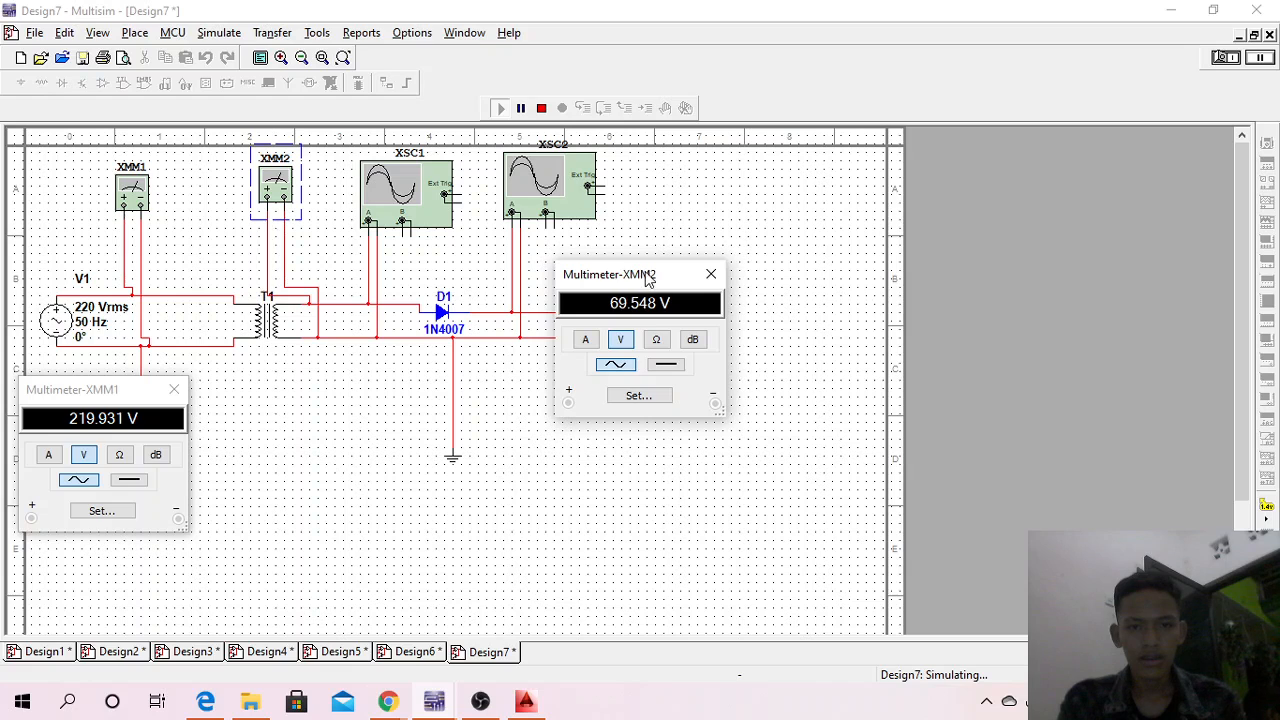
pyautogui.moveTo(646, 275); pyautogui.dragTo(307, 395)
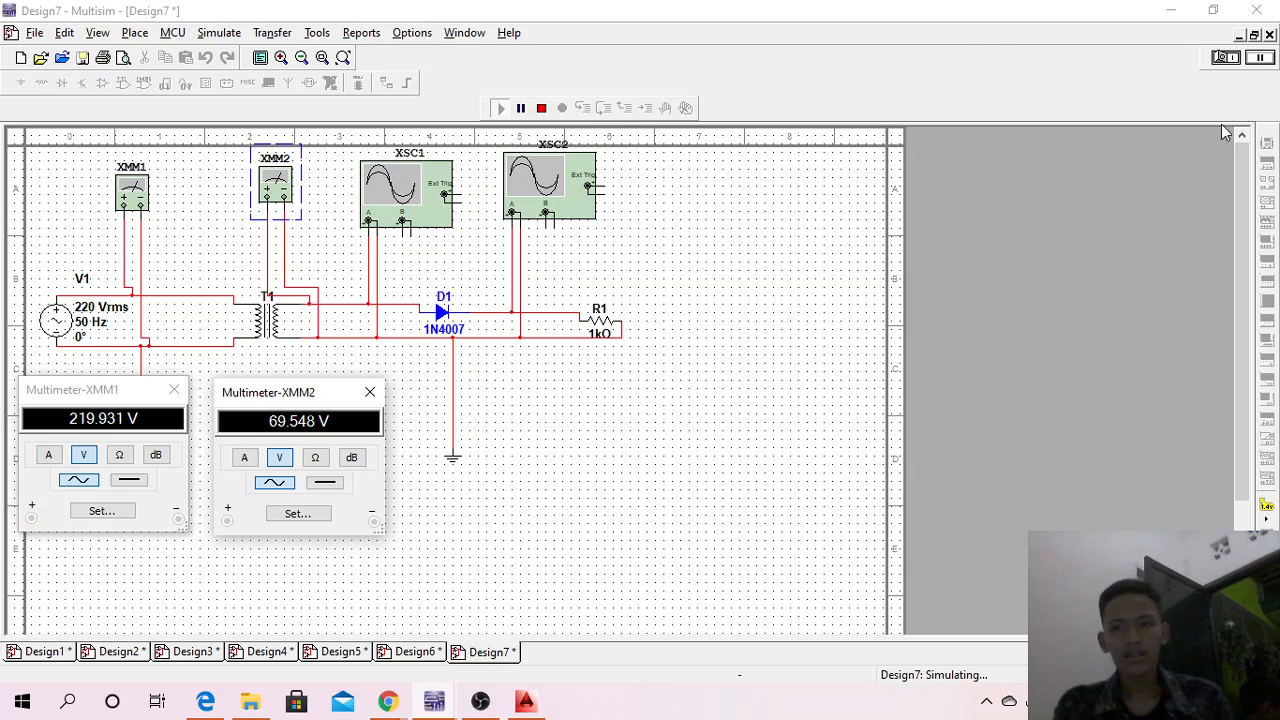
# Step: Set channel A of oscilloscope XSC1 to 100 V/Div and move its display below the circuit, beside the XMM2 readout
pyautogui.doubleClick(400, 193)
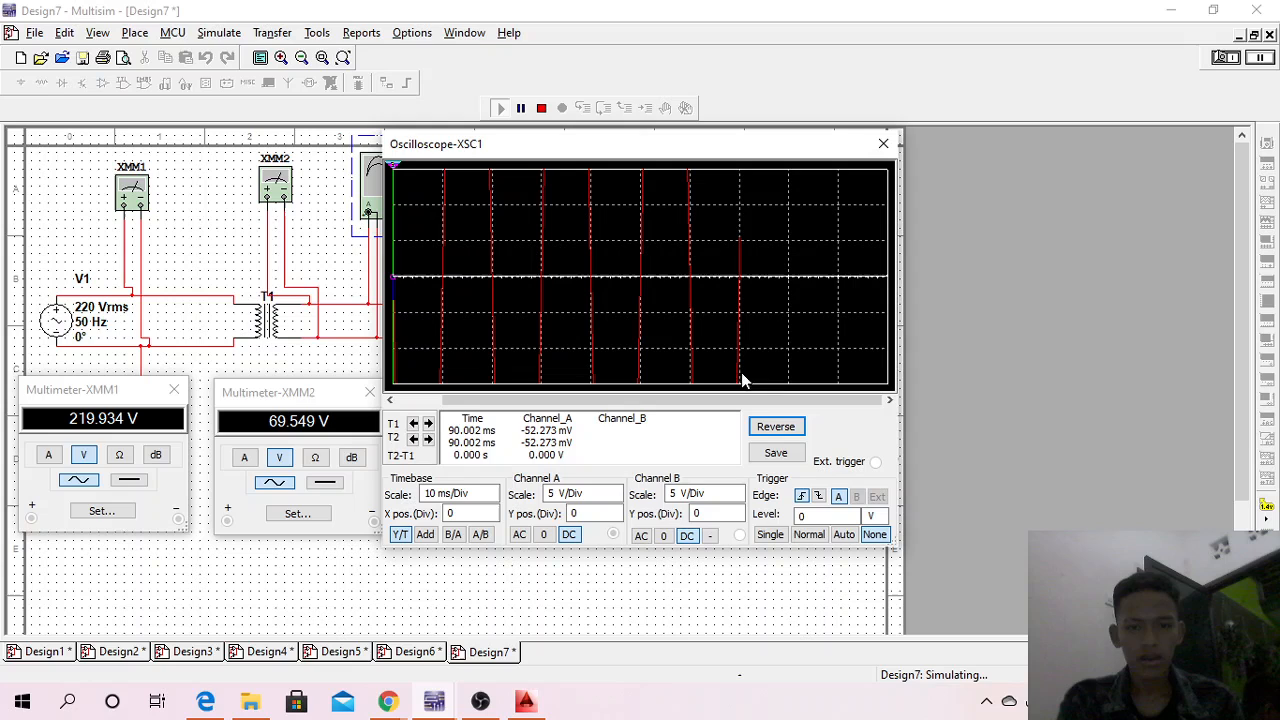
pyautogui.click(610, 494)
pyautogui.click(616, 492)
pyautogui.click(616, 492)
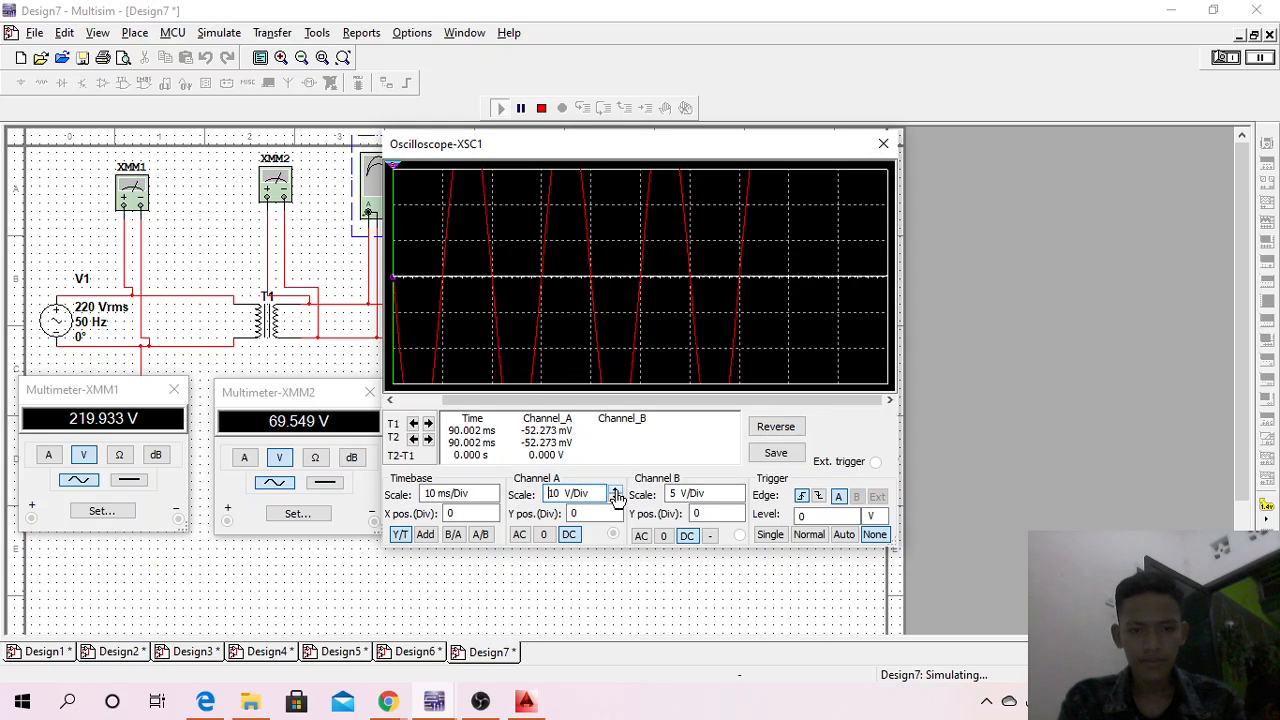
pyautogui.click(616, 492)
pyautogui.click(616, 492)
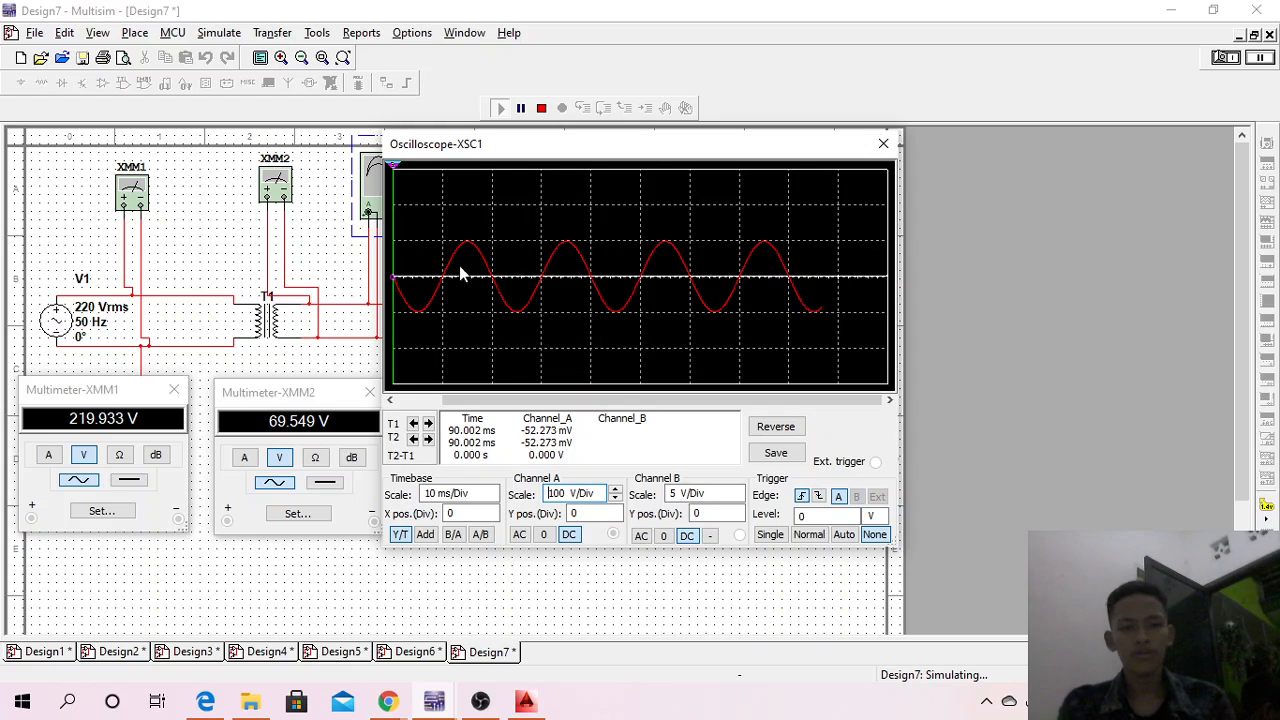
pyautogui.moveTo(558, 156); pyautogui.dragTo(565, 403)
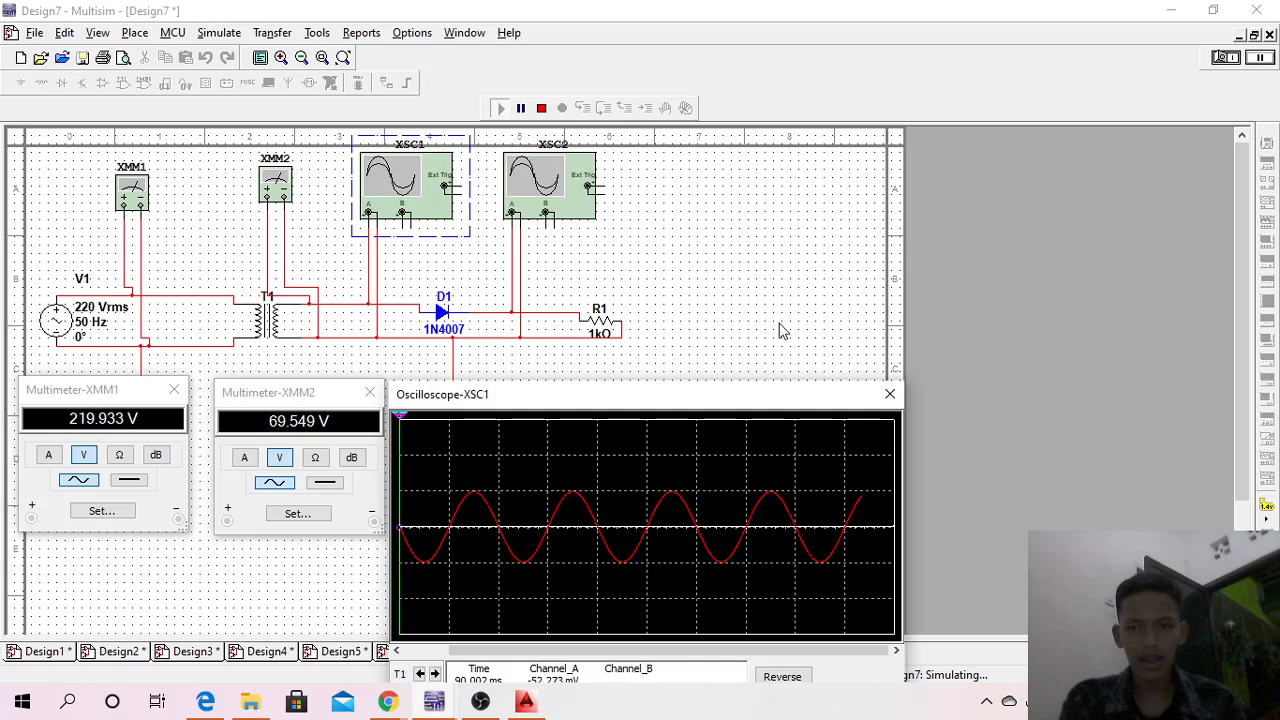
# Step: Set channel A of oscilloscope XSC2 to 100 V/Div and move its display beside the XSC1 display
pyautogui.doubleClick(558, 193)
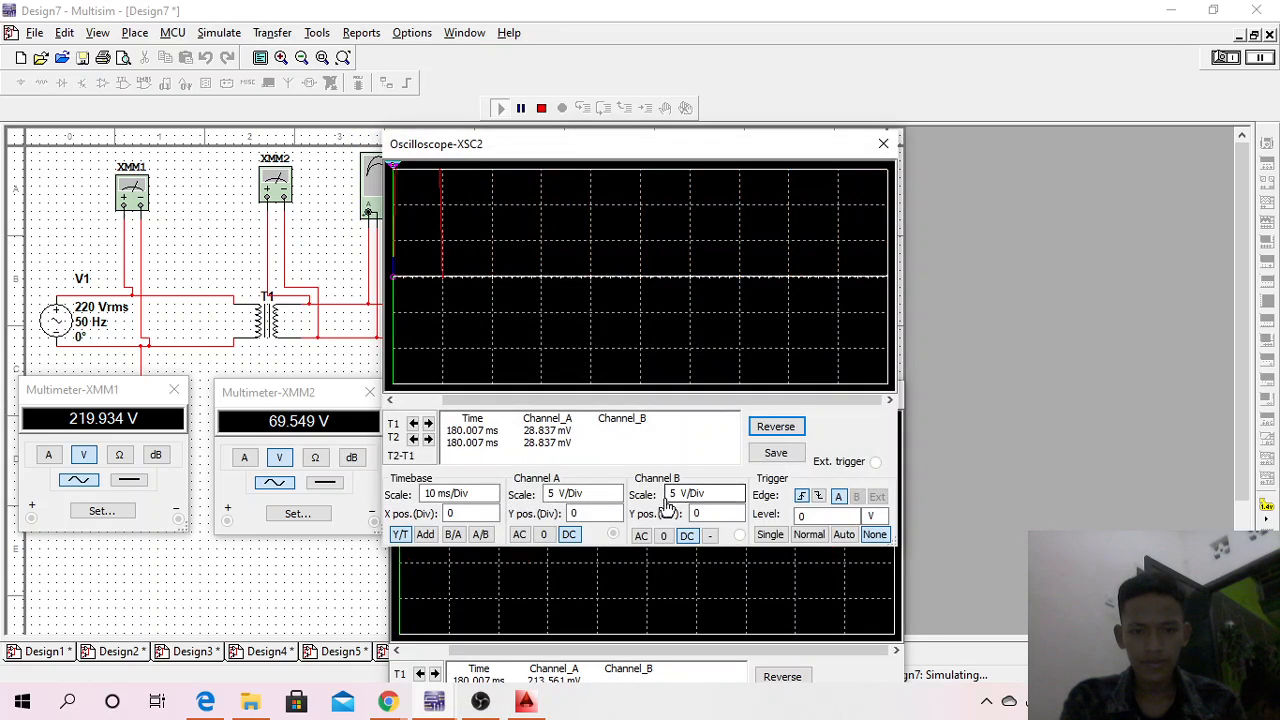
pyautogui.click(612, 493)
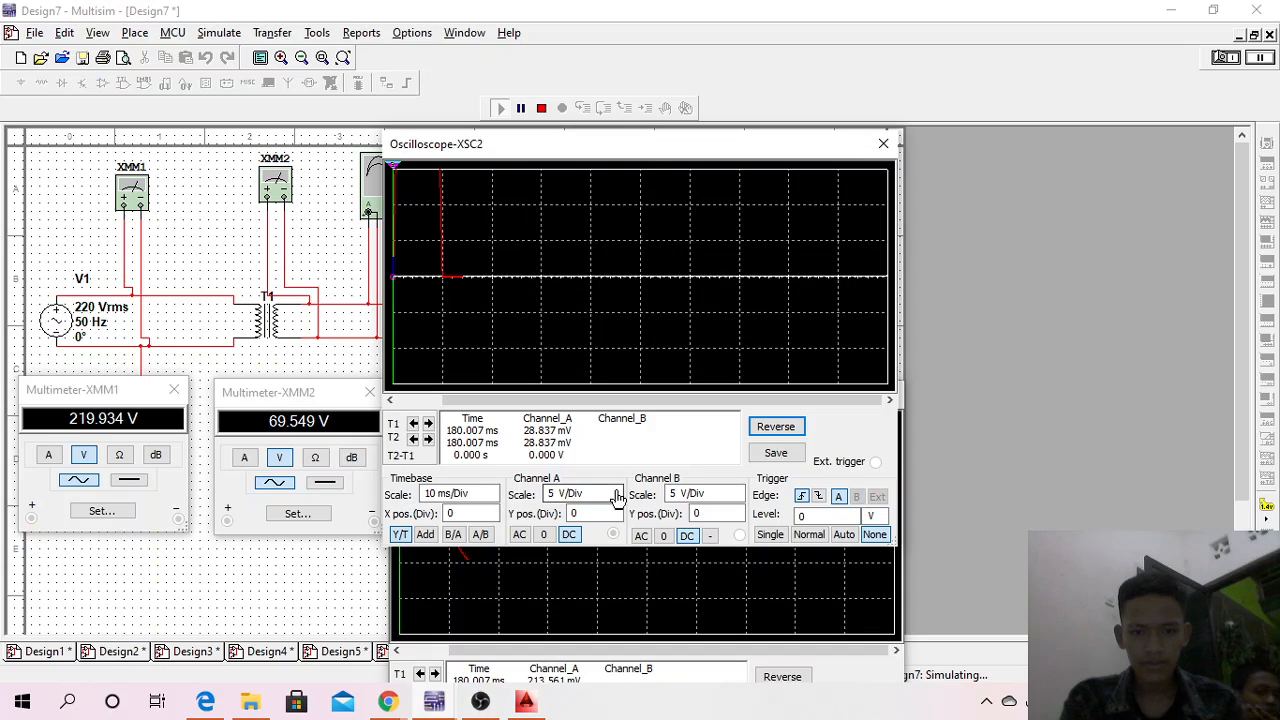
pyautogui.click(617, 490)
pyautogui.click(617, 492)
pyautogui.click(617, 492)
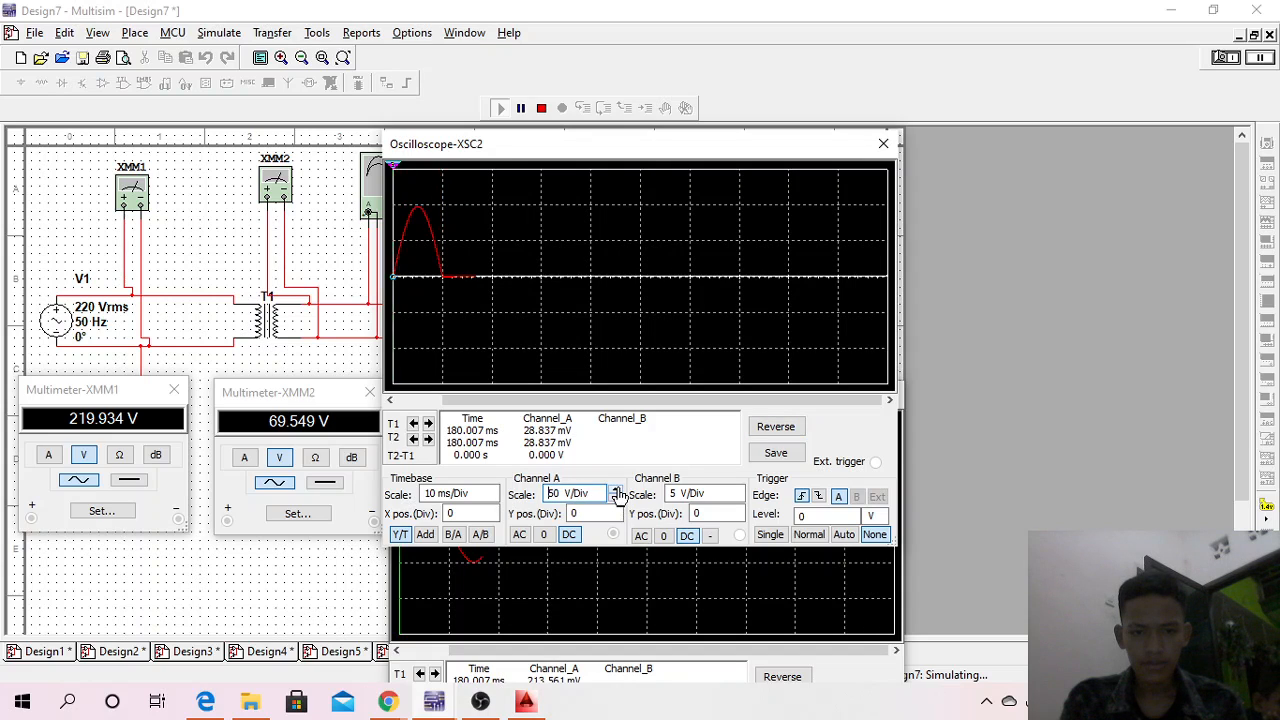
pyautogui.click(617, 492)
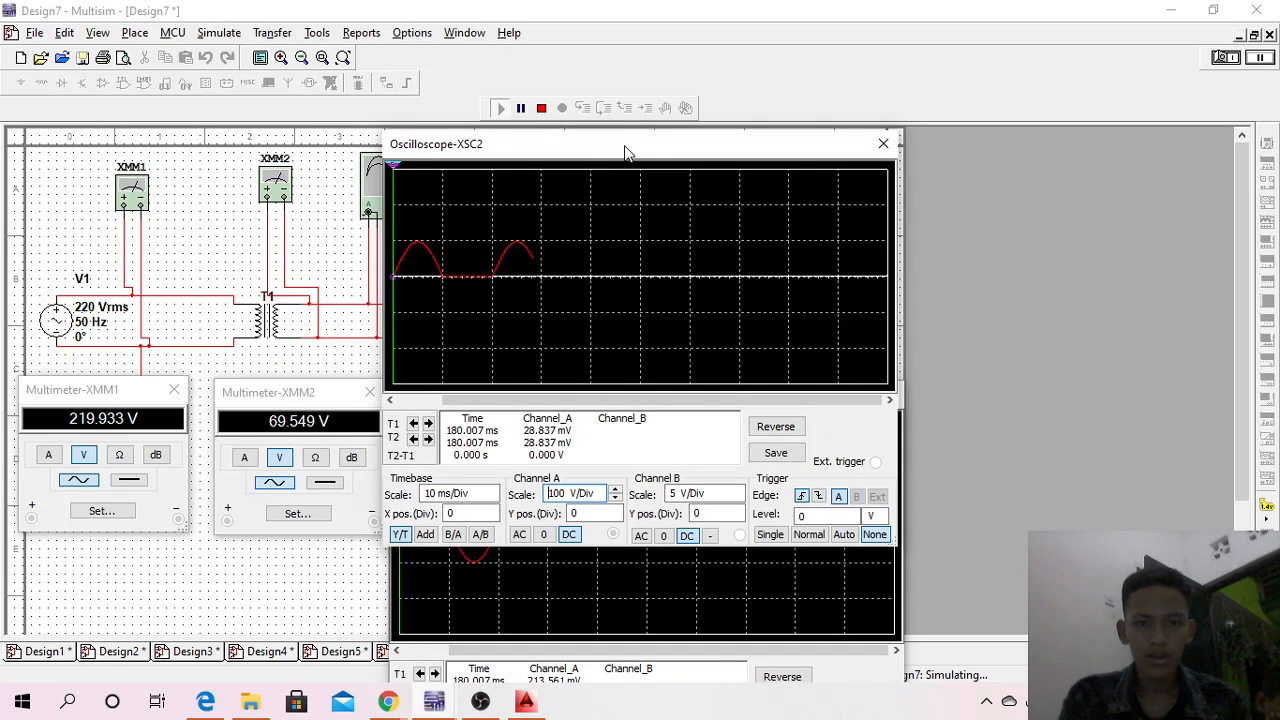
pyautogui.moveTo(626, 152); pyautogui.dragTo(1043, 407)
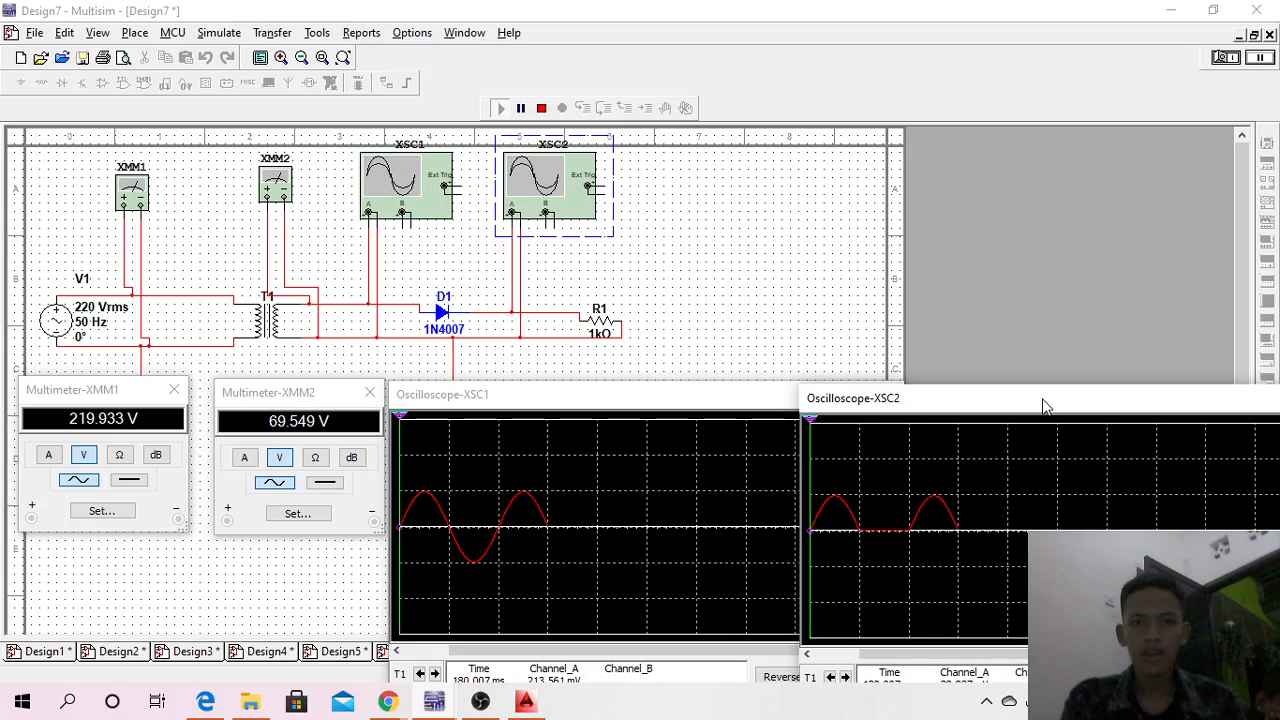